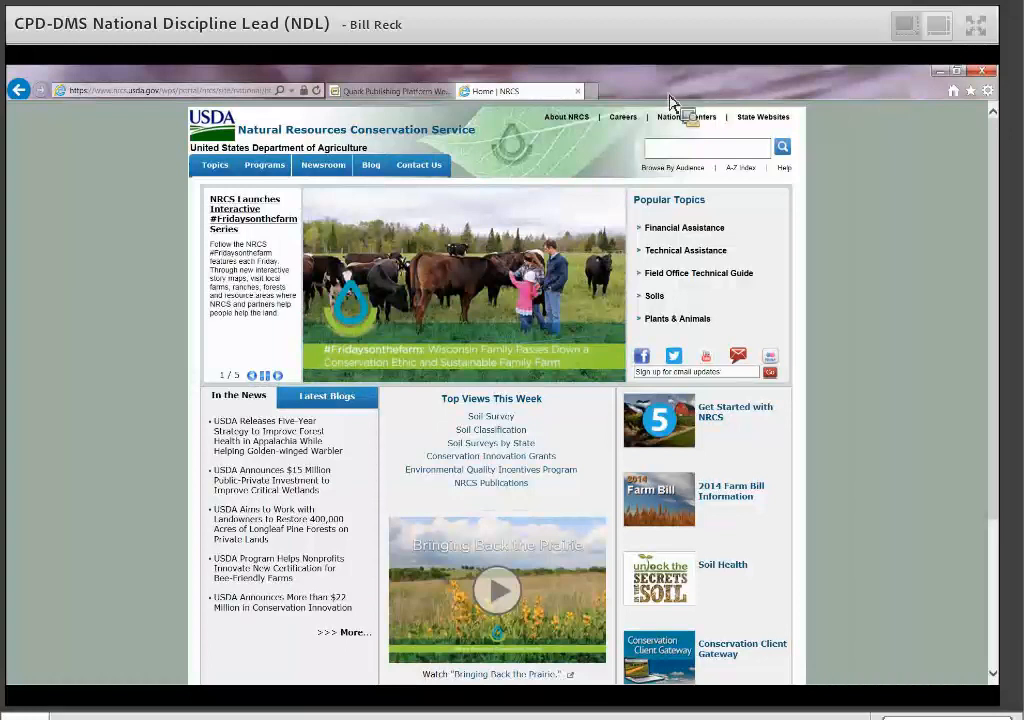
Show the Quark asset list and bring the Mole Drain notification email alongside it.
{"action": "left_click", "coordinate": [386, 93]}
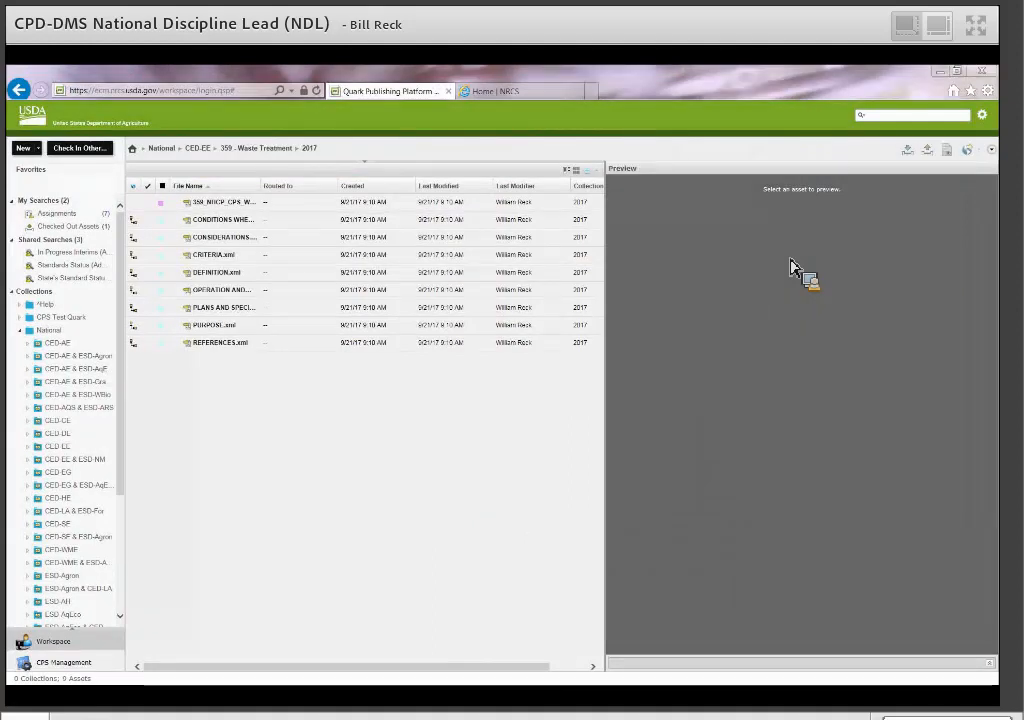
{"action": "left_click_drag", "start_coordinate": [993, 196], "coordinate": [538, 163]}
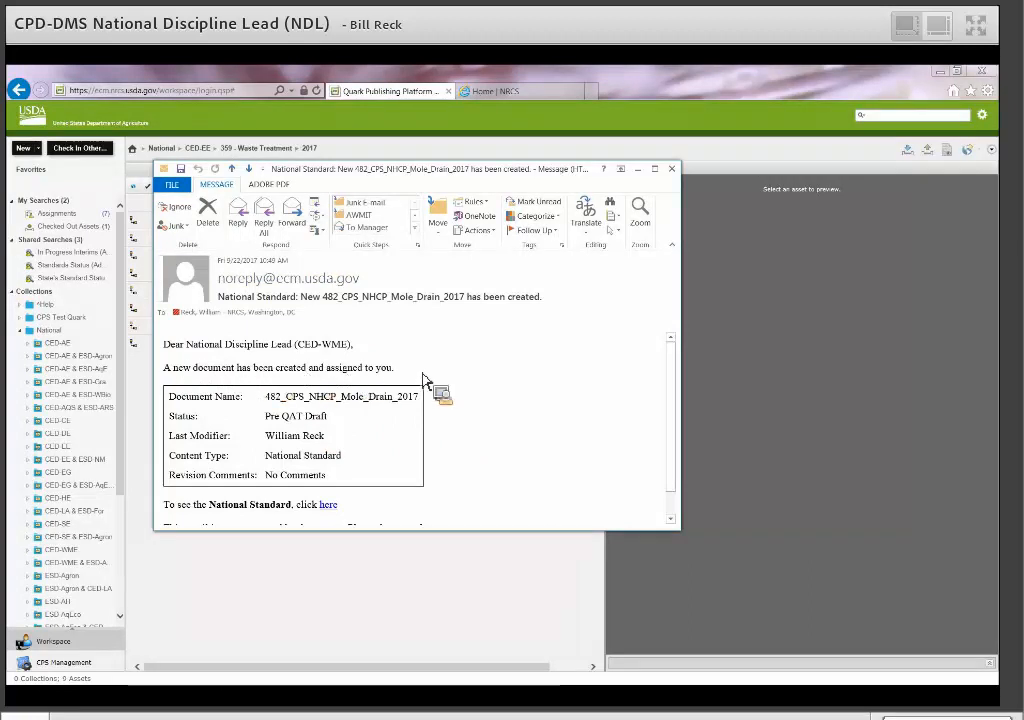
Read through the Mole Drain notification email, then minimize it to reveal the asset list.
{"action": "scroll", "coordinate": [427, 388], "scroll_direction": "down", "scroll_amount": 1}
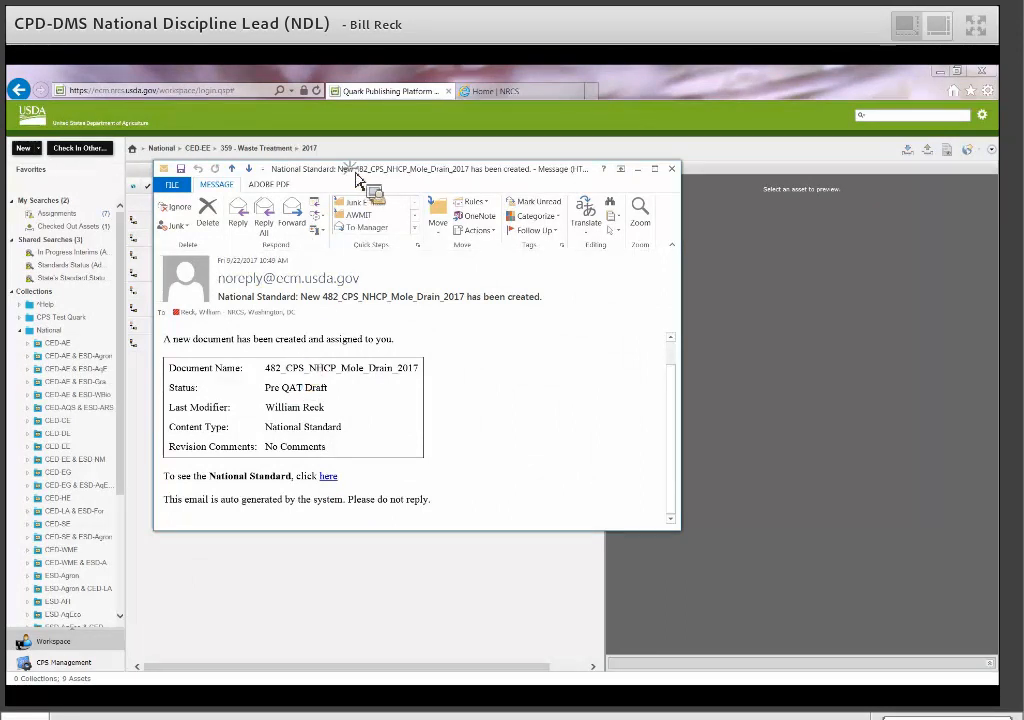
{"action": "left_click", "coordinate": [637, 169]}
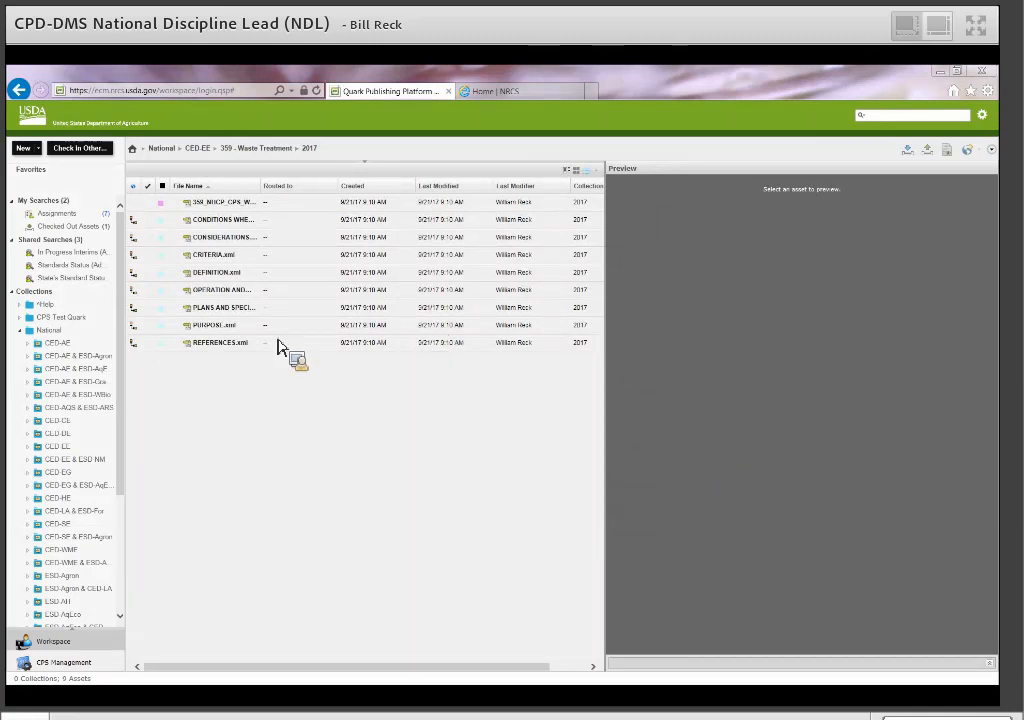
Collapse the National collection in the Collections tree.
{"action": "left_click", "coordinate": [21, 332]}
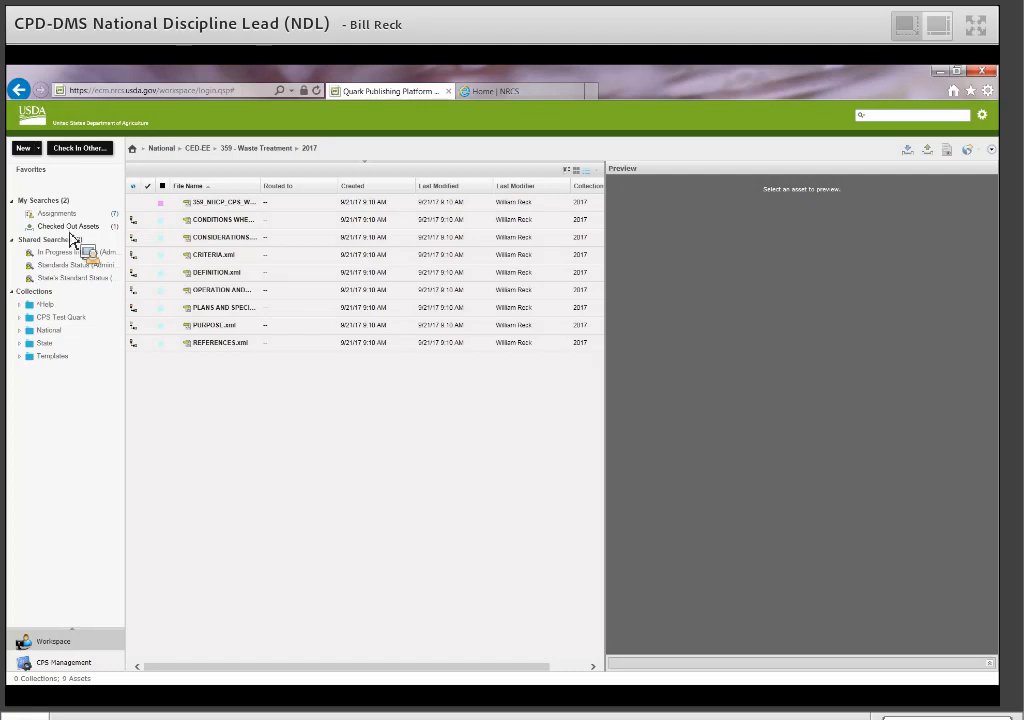
Run the In Progress Interims shared search, showing the Alabama 988 Test – Well Disinfecting interim.
{"action": "mouse_move", "coordinate": [72, 242]}
{"action": "left_mouse_down"}
{"action": "mouse_move", "coordinate": [62, 247]}
{"action": "mouse_move", "coordinate": [62, 298]}
{"action": "mouse_move", "coordinate": [46, 245]}
{"action": "mouse_move", "coordinate": [75, 272]}
{"action": "mouse_move", "coordinate": [62, 252]}
{"action": "mouse_move", "coordinate": [60, 293]}
{"action": "mouse_move", "coordinate": [85, 295]}
{"action": "mouse_move", "coordinate": [55, 261]}
{"action": "mouse_move", "coordinate": [41, 267]}
{"action": "mouse_move", "coordinate": [97, 265]}
{"action": "mouse_move", "coordinate": [80, 290]}
{"action": "mouse_move", "coordinate": [73, 259]}
{"action": "left_mouse_up"}
{"action": "left_click", "coordinate": [73, 256]}
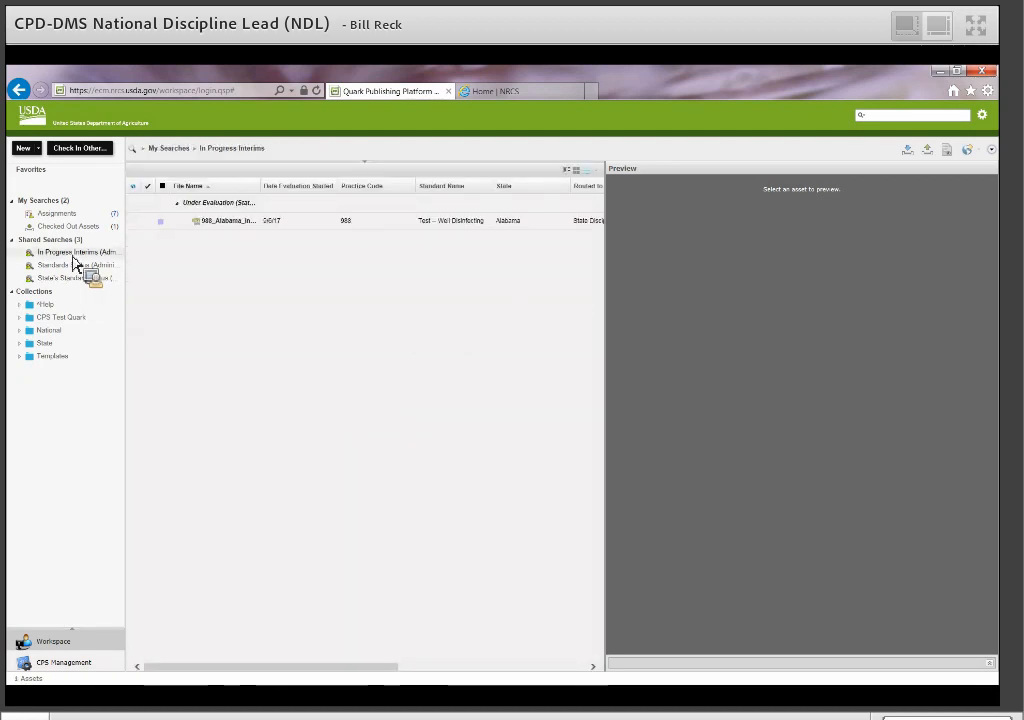
{"action": "mouse_move", "coordinate": [72, 258]}
{"action": "left_mouse_down"}
{"action": "mouse_move", "coordinate": [43, 258]}
{"action": "mouse_move", "coordinate": [238, 267]}
{"action": "mouse_move", "coordinate": [201, 242]}
{"action": "mouse_move", "coordinate": [241, 458]}
{"action": "mouse_move", "coordinate": [313, 453]}
{"action": "mouse_move", "coordinate": [368, 389]}
{"action": "mouse_move", "coordinate": [320, 242]}
{"action": "mouse_move", "coordinate": [66, 277]}
{"action": "left_mouse_up"}
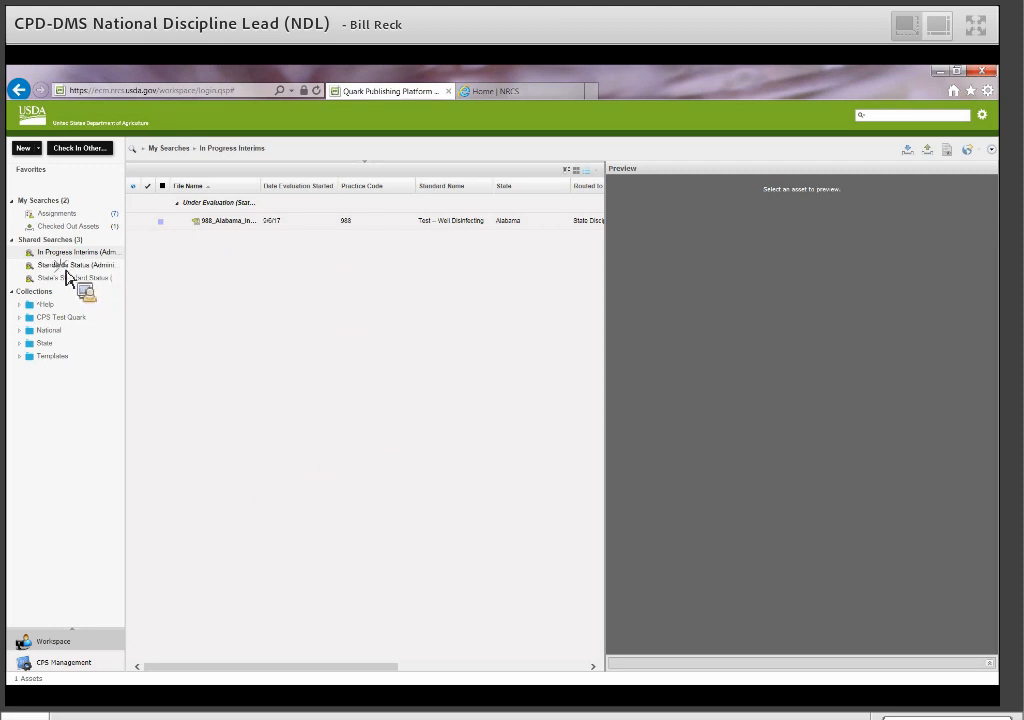
Review the Standards Status search results, then open the National CED-AE collection's 22 practice folders.
{"action": "left_click", "coordinate": [66, 270]}
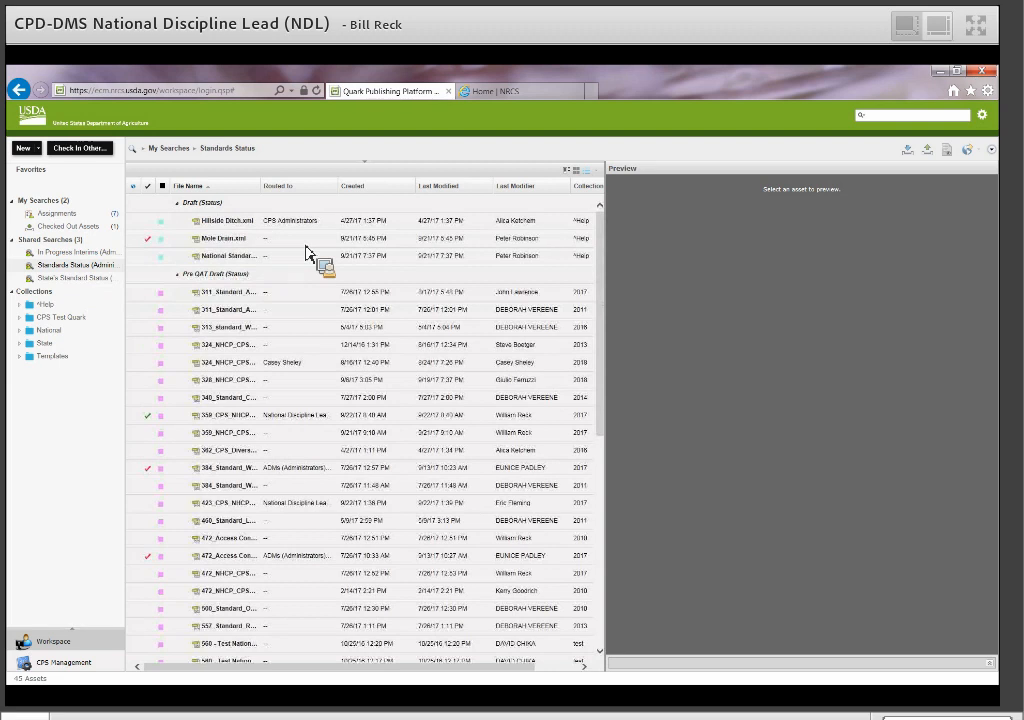
{"action": "scroll", "coordinate": [305, 252], "scroll_direction": "down", "scroll_amount": 2}
{"action": "scroll", "coordinate": [293, 537], "scroll_direction": "down", "scroll_amount": 4}
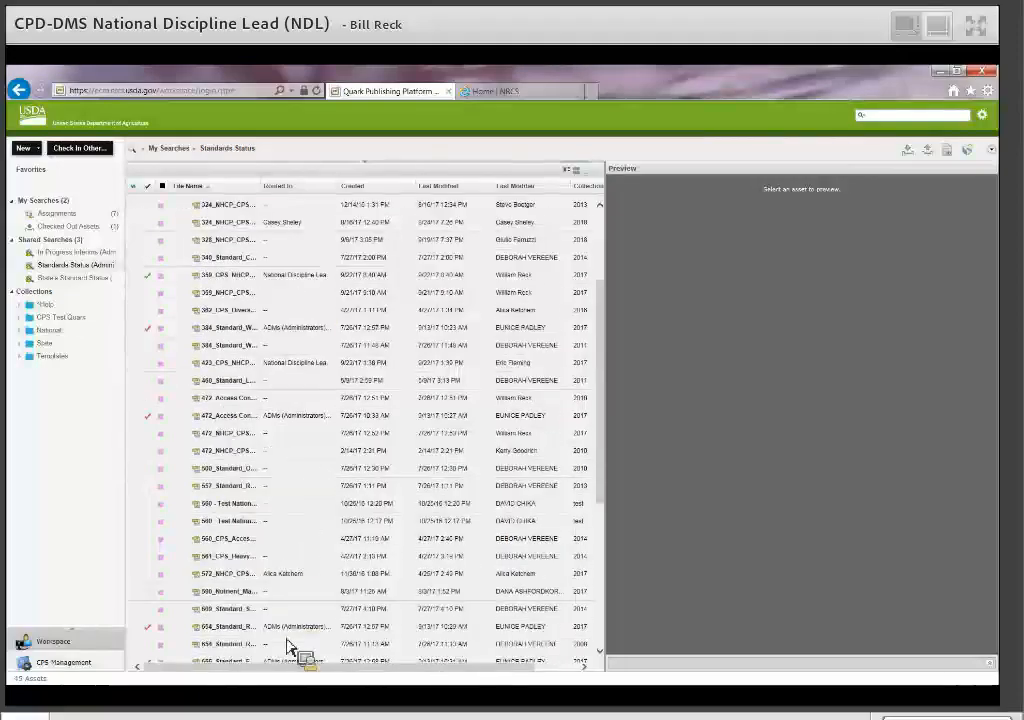
{"action": "scroll", "coordinate": [303, 437], "scroll_direction": "down", "scroll_amount": 3}
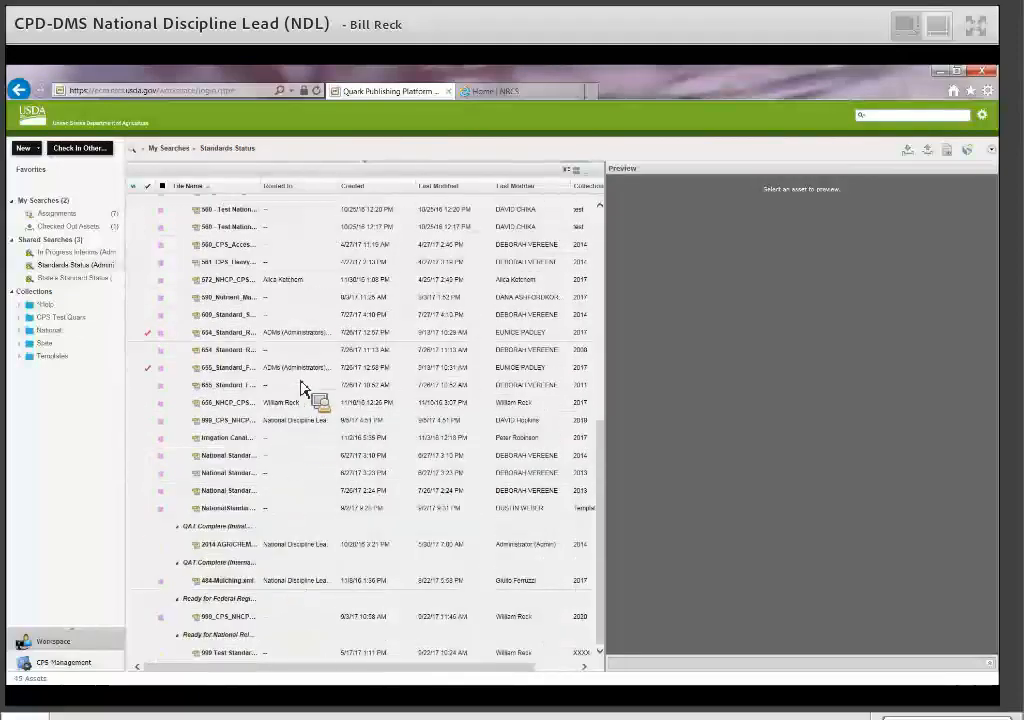
{"action": "scroll", "coordinate": [303, 387], "scroll_direction": "up", "scroll_amount": 8}
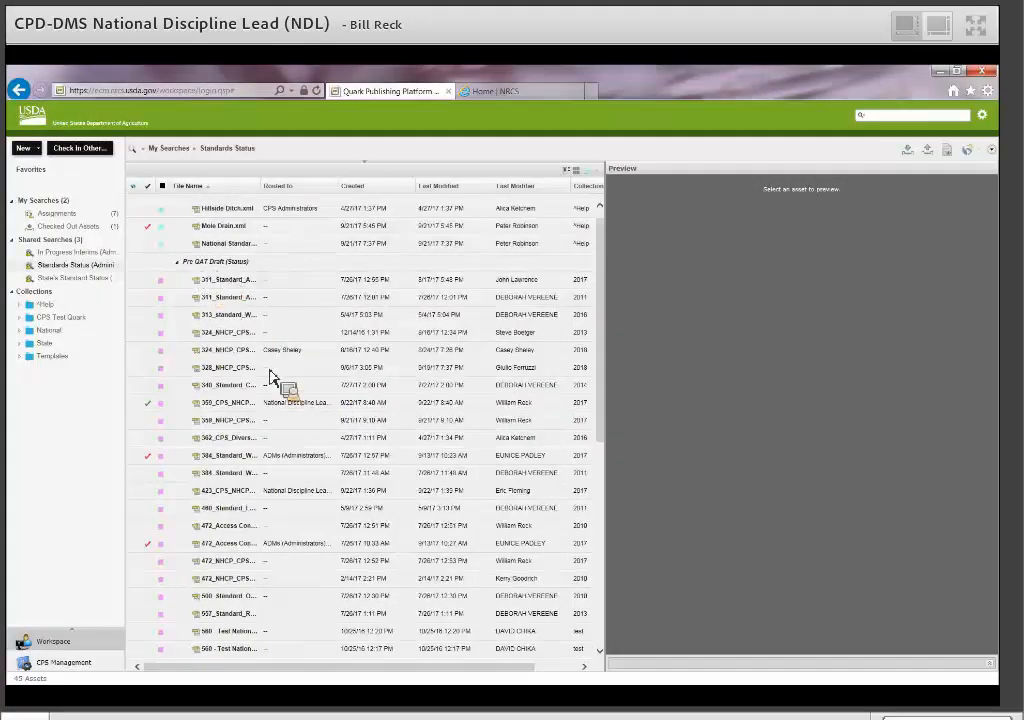
{"action": "scroll", "coordinate": [270, 376], "scroll_direction": "down", "scroll_amount": 8}
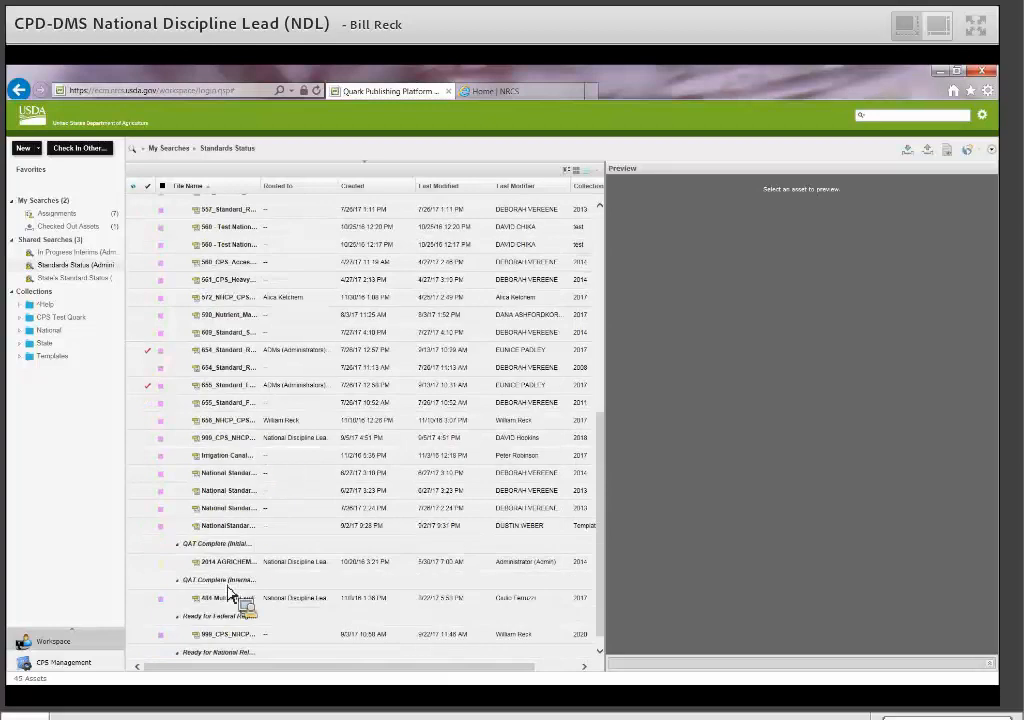
{"action": "left_click_drag", "start_coordinate": [210, 545], "coordinate": [70, 318]}
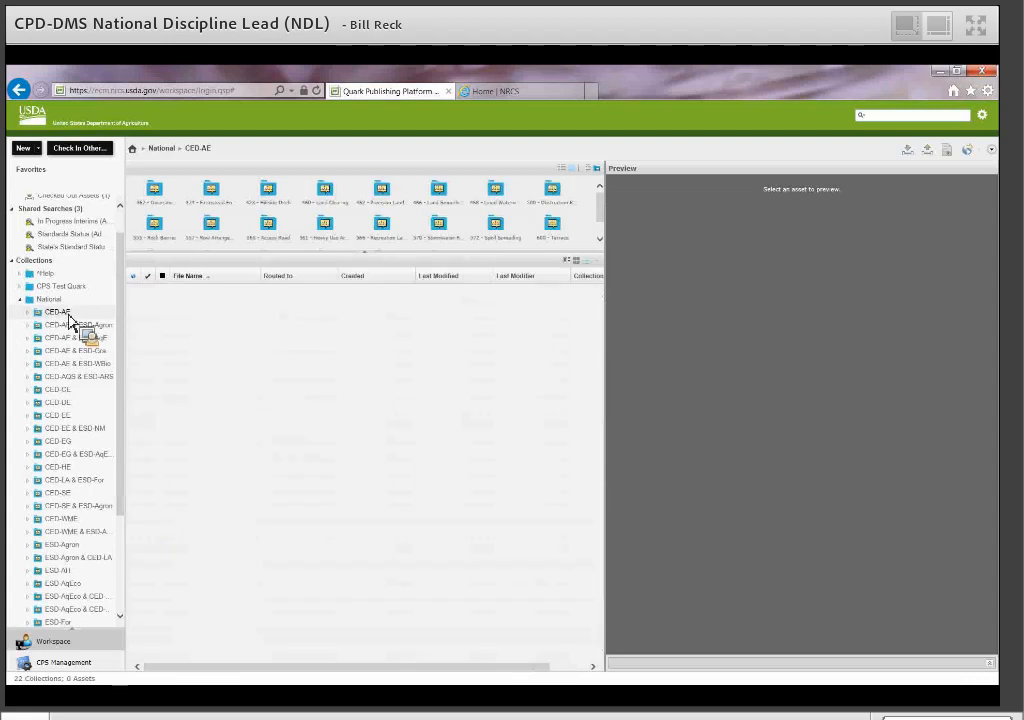
Expand National > CED-EE > 359 - Waste Treatment Lagoon and open its 2003 folder.
{"action": "left_click_drag", "start_coordinate": [69, 318], "coordinate": [33, 325]}
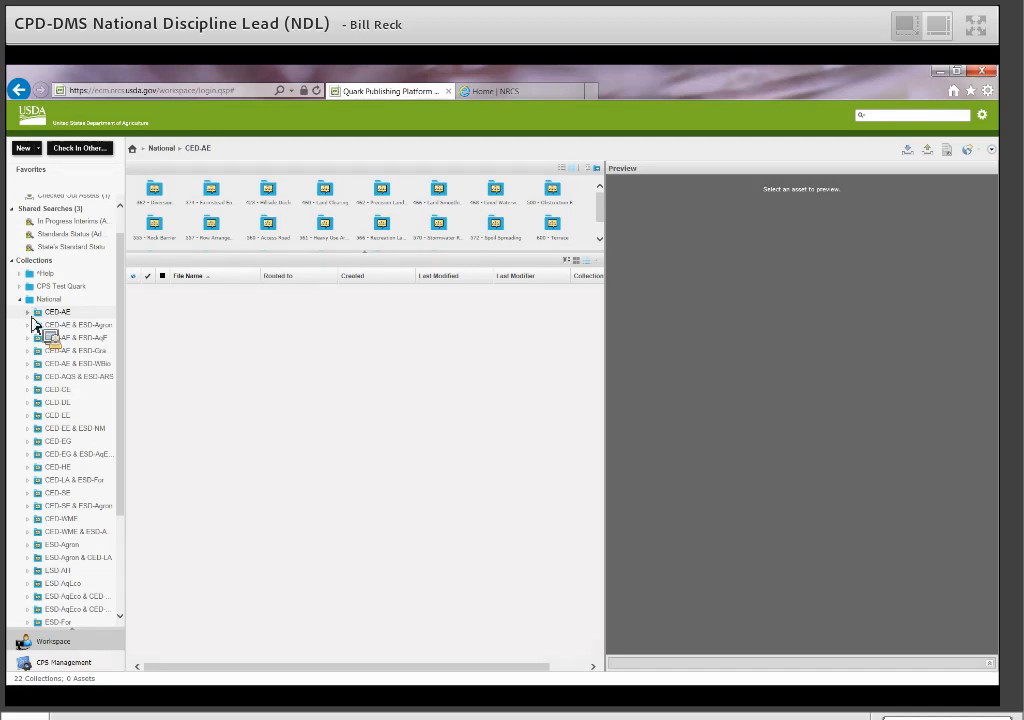
{"action": "left_click_drag", "start_coordinate": [33, 322], "coordinate": [124, 305]}
{"action": "left_click_drag", "start_coordinate": [125, 305], "coordinate": [33, 487]}
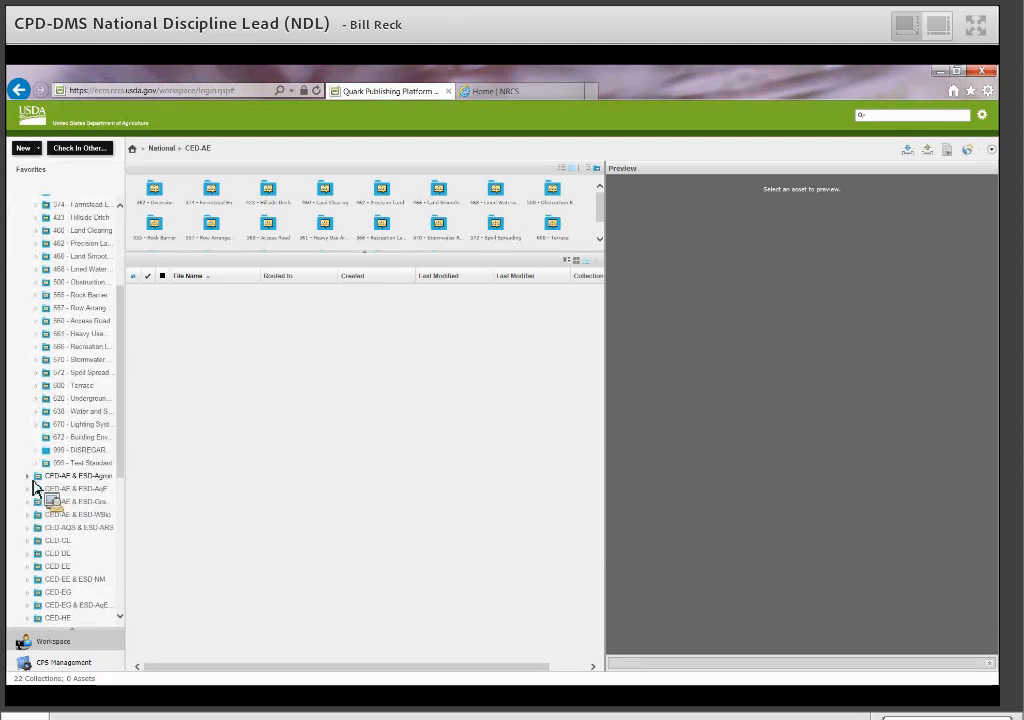
{"action": "left_click_drag", "start_coordinate": [37, 487], "coordinate": [87, 474]}
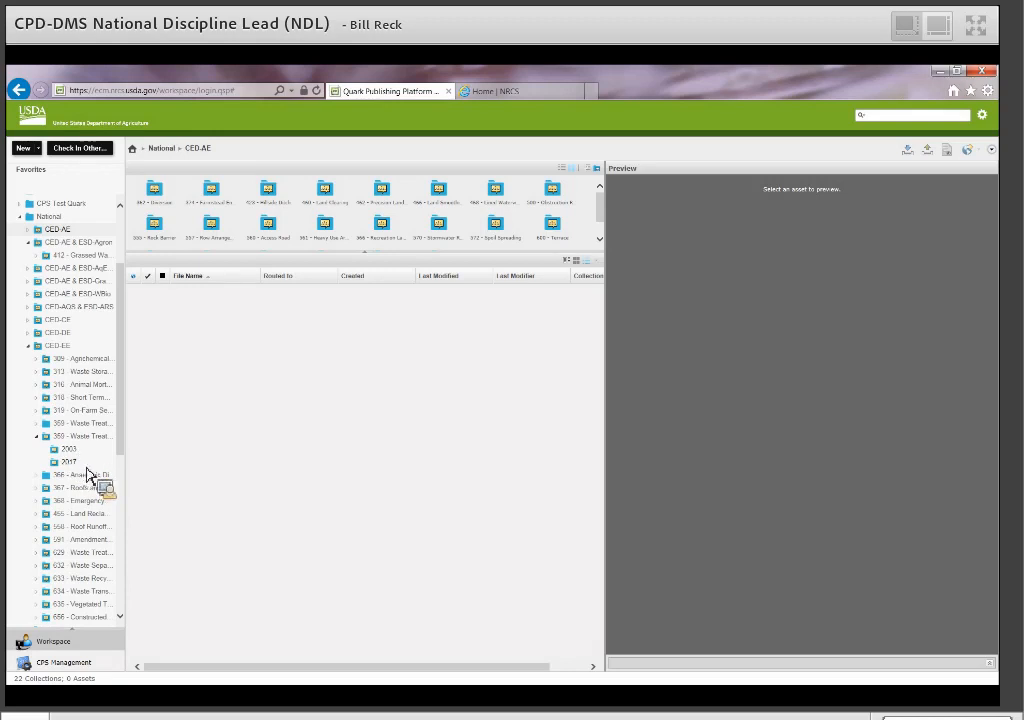
{"action": "left_click_drag", "start_coordinate": [87, 474], "coordinate": [808, 250]}
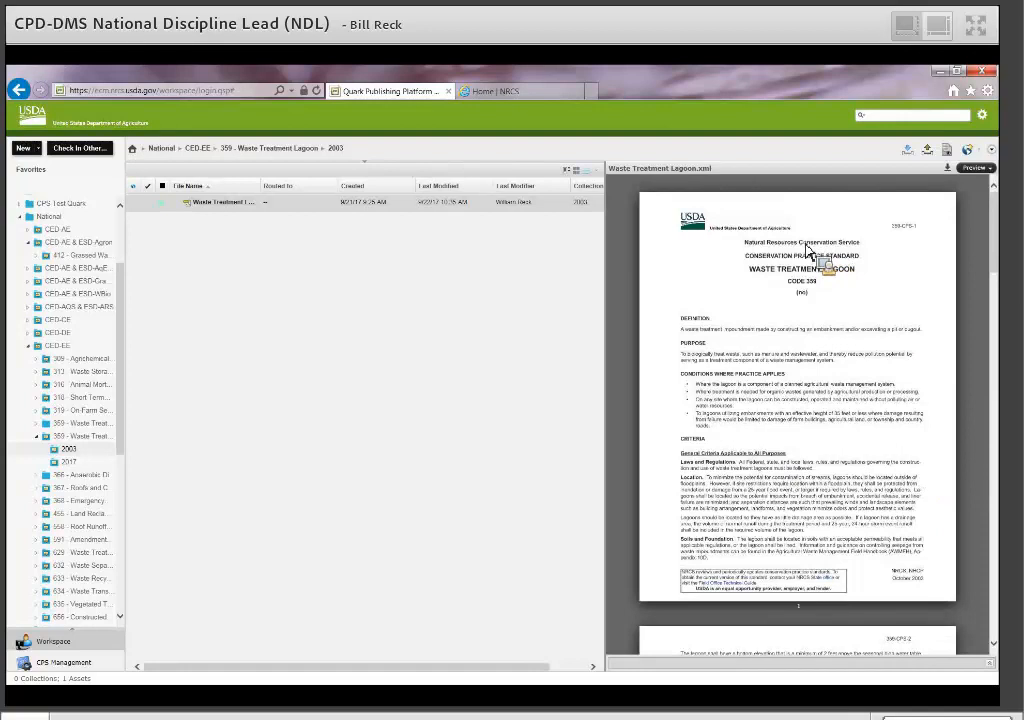
Preview Waste Treatment Lagoon.xml and collapse the tree to its five top-level collections.
{"action": "left_click_drag", "start_coordinate": [808, 250], "coordinate": [99, 332]}
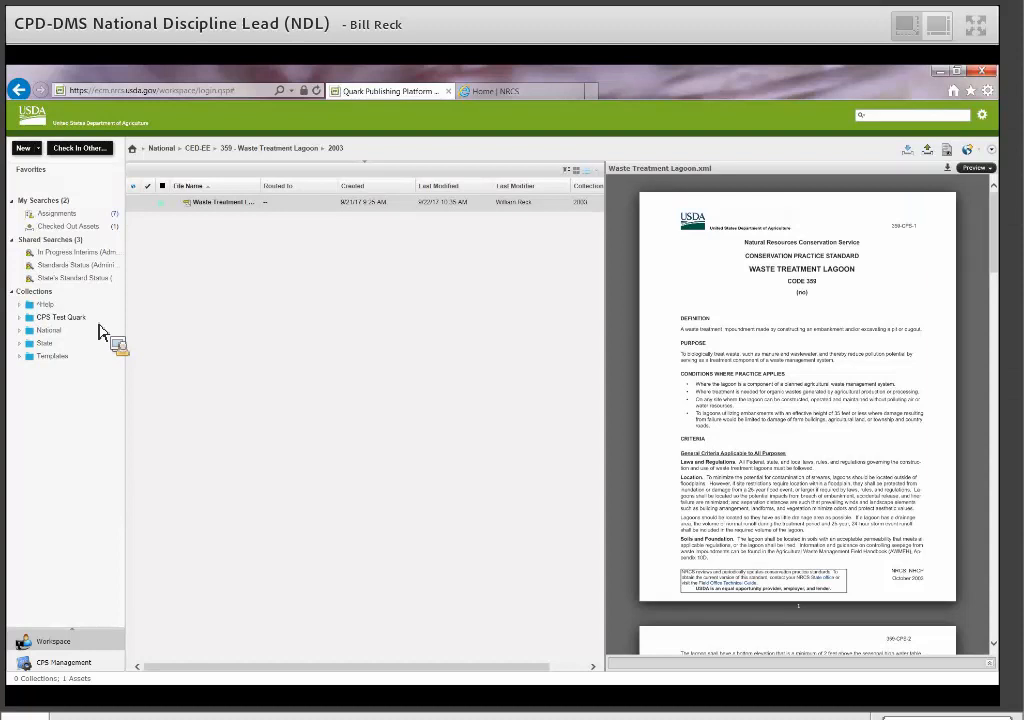
Expand the State collection, showing Alabama with its 988 - Test and 999 subfolders.
{"action": "left_click_drag", "start_coordinate": [100, 333], "coordinate": [72, 364]}
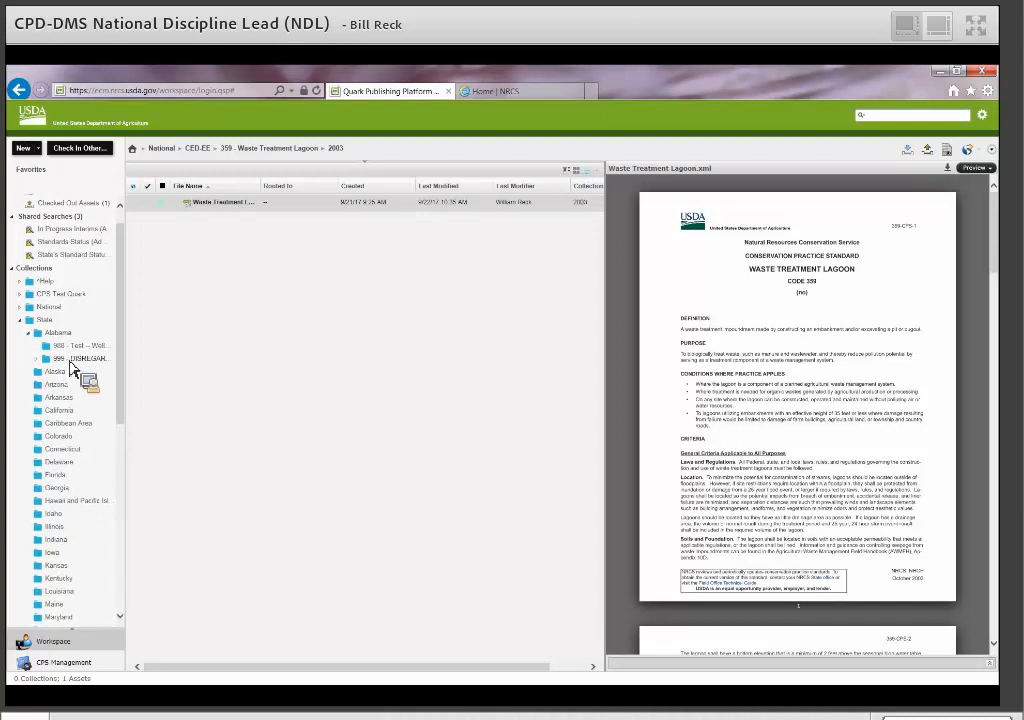
Collapse State again and expand CPS Test Quark to reveal its Data subfolder.
{"action": "left_click_drag", "start_coordinate": [72, 366], "coordinate": [25, 330]}
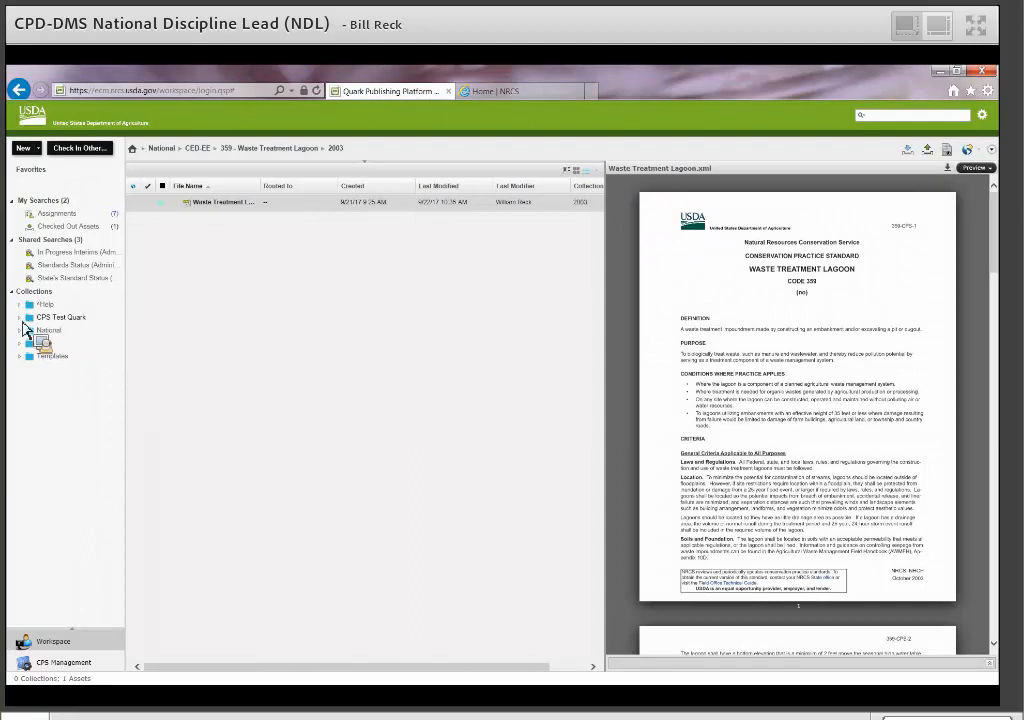
{"action": "left_click_drag", "start_coordinate": [36, 333], "coordinate": [62, 344]}
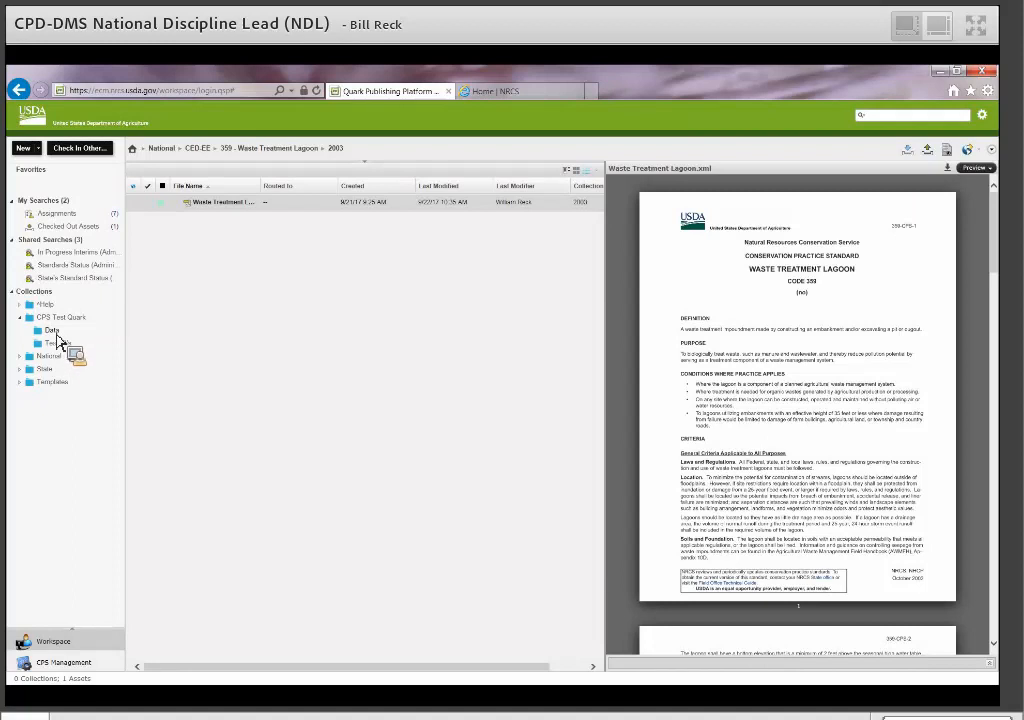
Open CPS Test Quark > Data > Test IR's to list its single plans-and-specifications asset.
{"action": "mouse_move", "coordinate": [58, 341]}
{"action": "left_mouse_down"}
{"action": "mouse_move", "coordinate": [226, 213]}
{"action": "mouse_move", "coordinate": [70, 355]}
{"action": "mouse_move", "coordinate": [222, 216]}
{"action": "mouse_move", "coordinate": [85, 347]}
{"action": "mouse_move", "coordinate": [62, 327]}
{"action": "mouse_move", "coordinate": [96, 334]}
{"action": "mouse_move", "coordinate": [50, 345]}
{"action": "mouse_move", "coordinate": [66, 352]}
{"action": "left_mouse_up"}
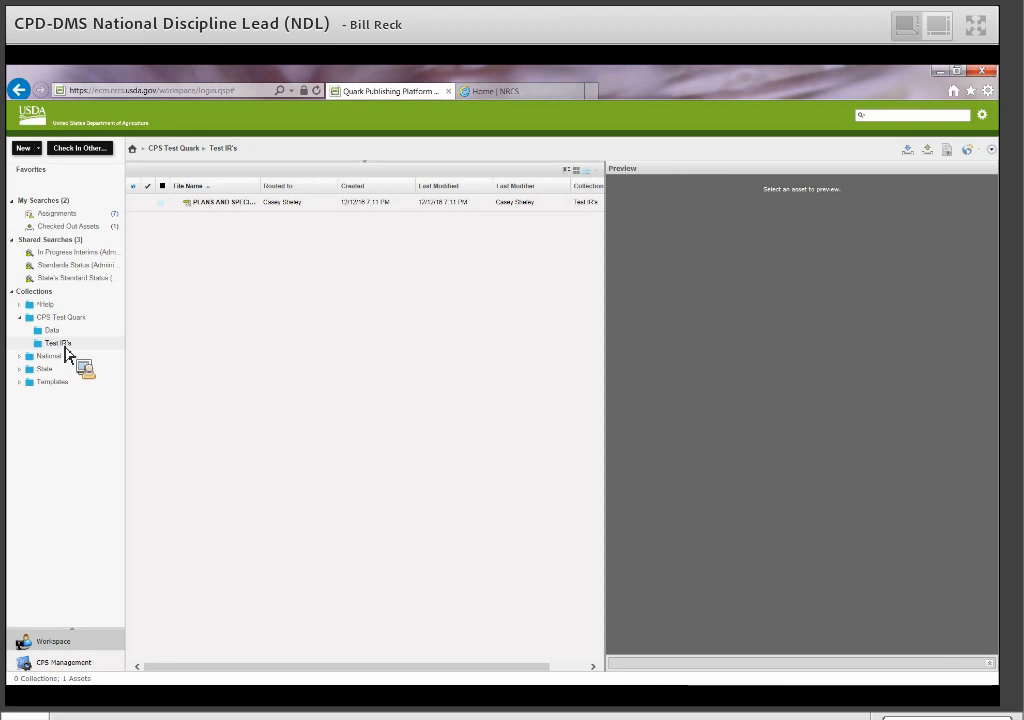
{"action": "left_click_drag", "start_coordinate": [66, 352], "coordinate": [36, 352]}
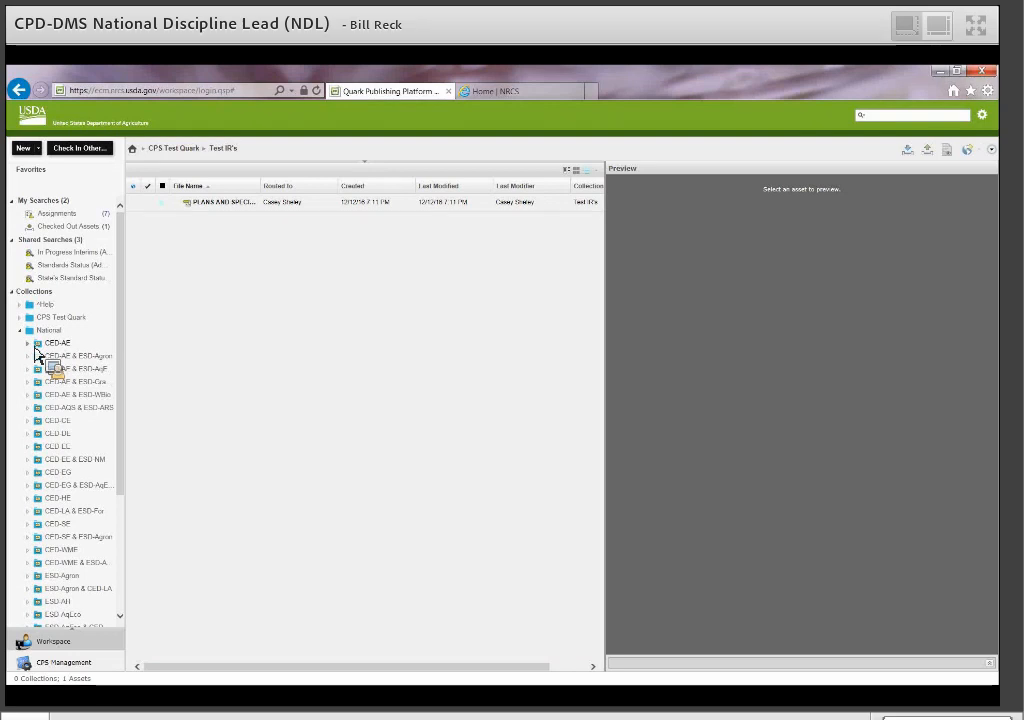
Expand National through CED-WME and 482 - Mole Drain to reveal its 2003 folder.
{"action": "left_click_drag", "start_coordinate": [36, 352], "coordinate": [36, 352]}
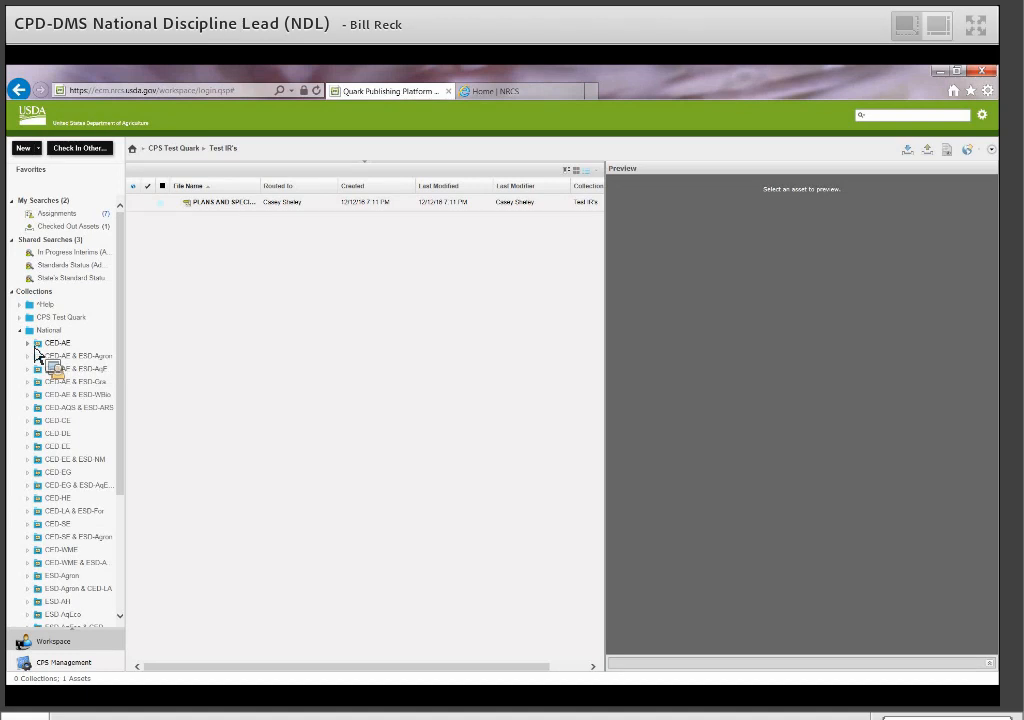
{"action": "left_click_drag", "start_coordinate": [36, 352], "coordinate": [36, 352]}
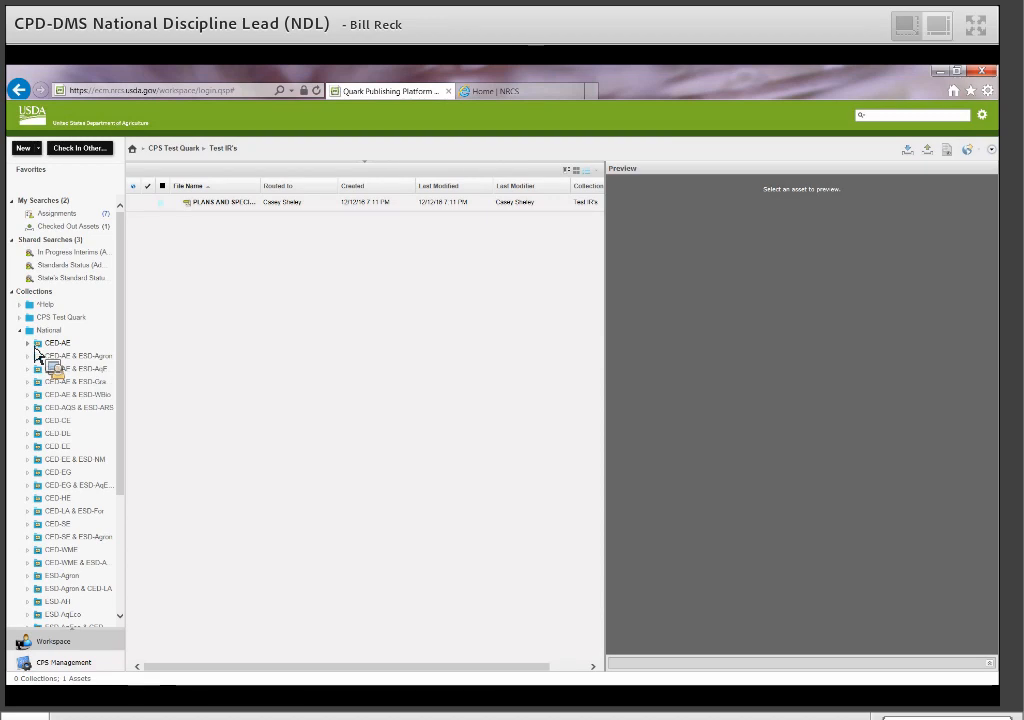
{"action": "left_click_drag", "start_coordinate": [36, 352], "coordinate": [24, 337]}
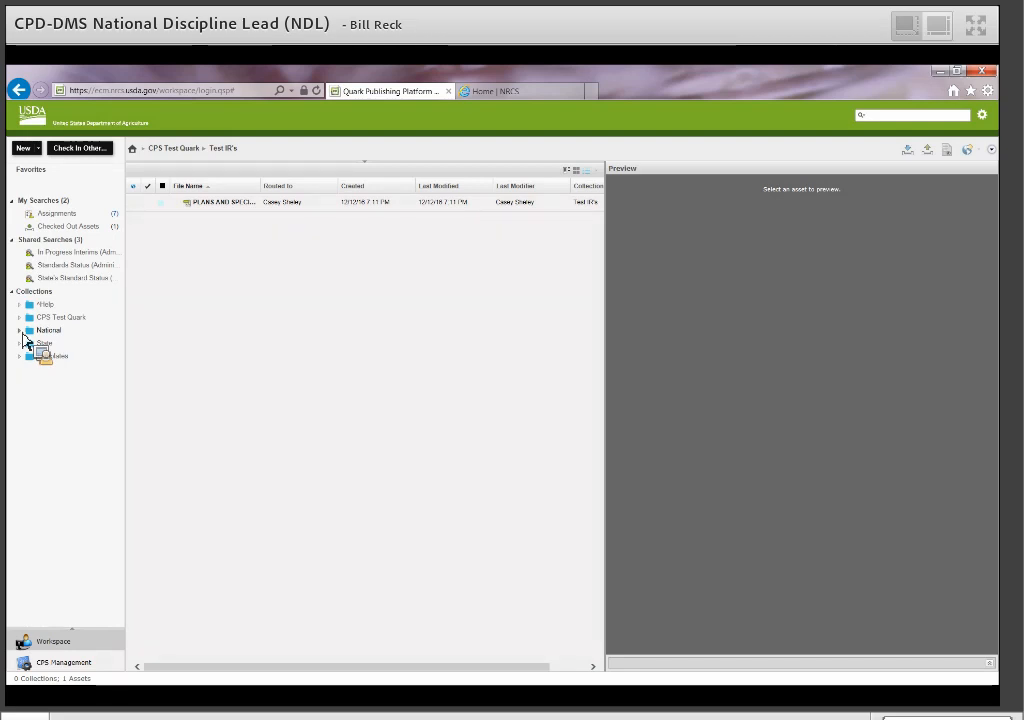
{"action": "left_click_drag", "start_coordinate": [24, 340], "coordinate": [26, 343]}
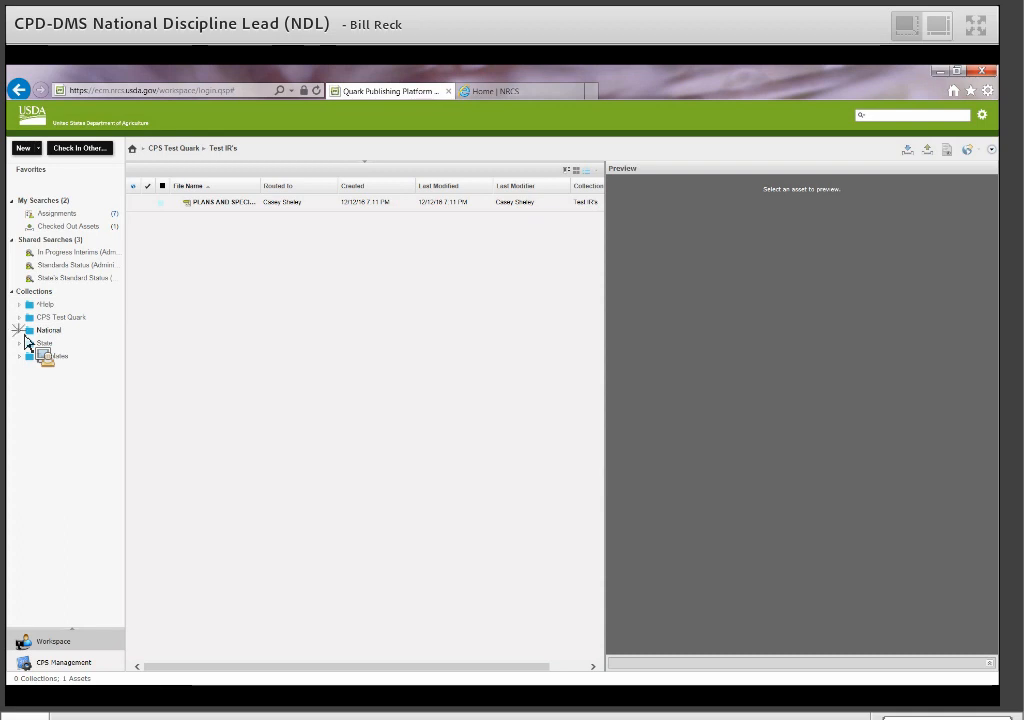
{"action": "left_click_drag", "start_coordinate": [26, 343], "coordinate": [47, 487]}
Open the Mole Drain 2003 folder and preview its CONDITIONS, DEFINITION and PURPOSE components.
{"action": "left_click_drag", "start_coordinate": [58, 490], "coordinate": [219, 226]}
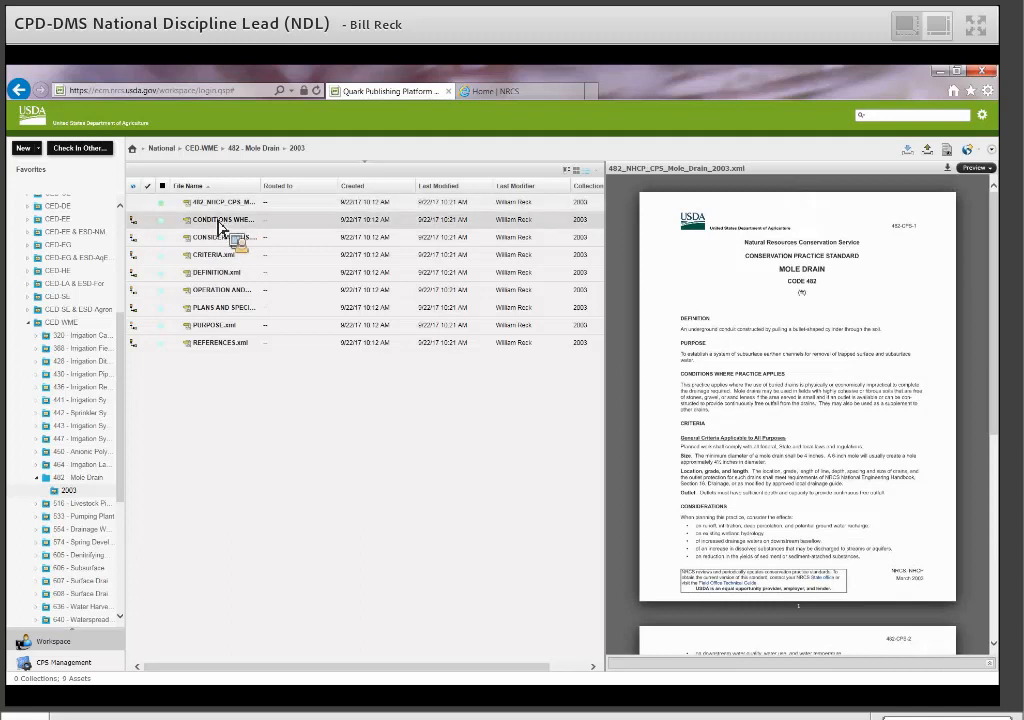
{"action": "left_click", "coordinate": [219, 226]}
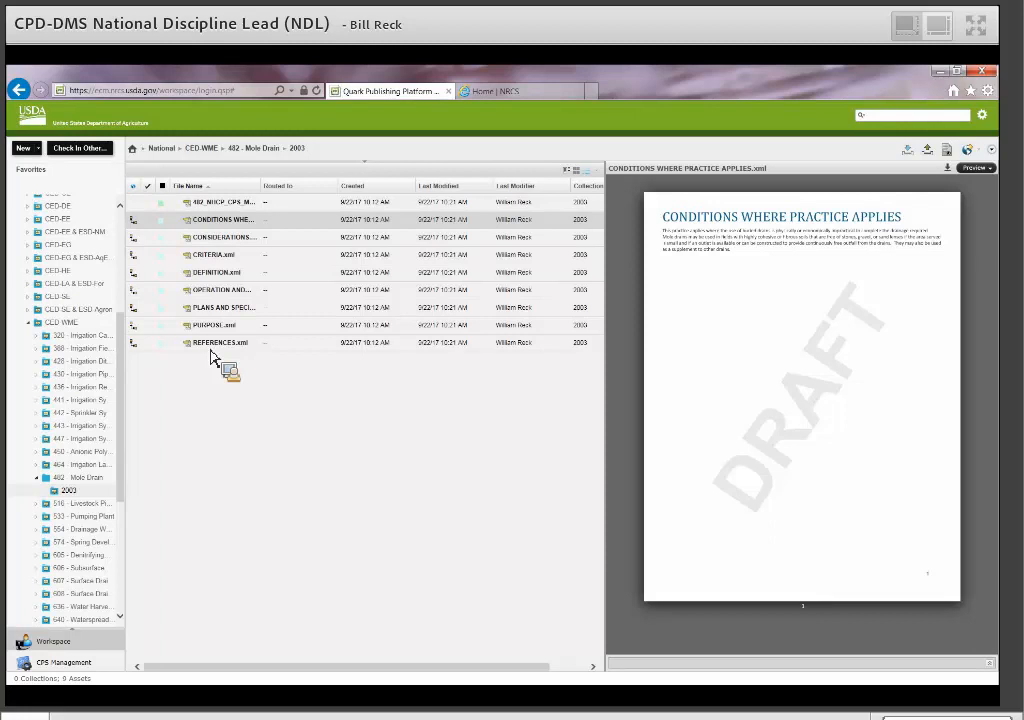
{"action": "left_click", "coordinate": [210, 282]}
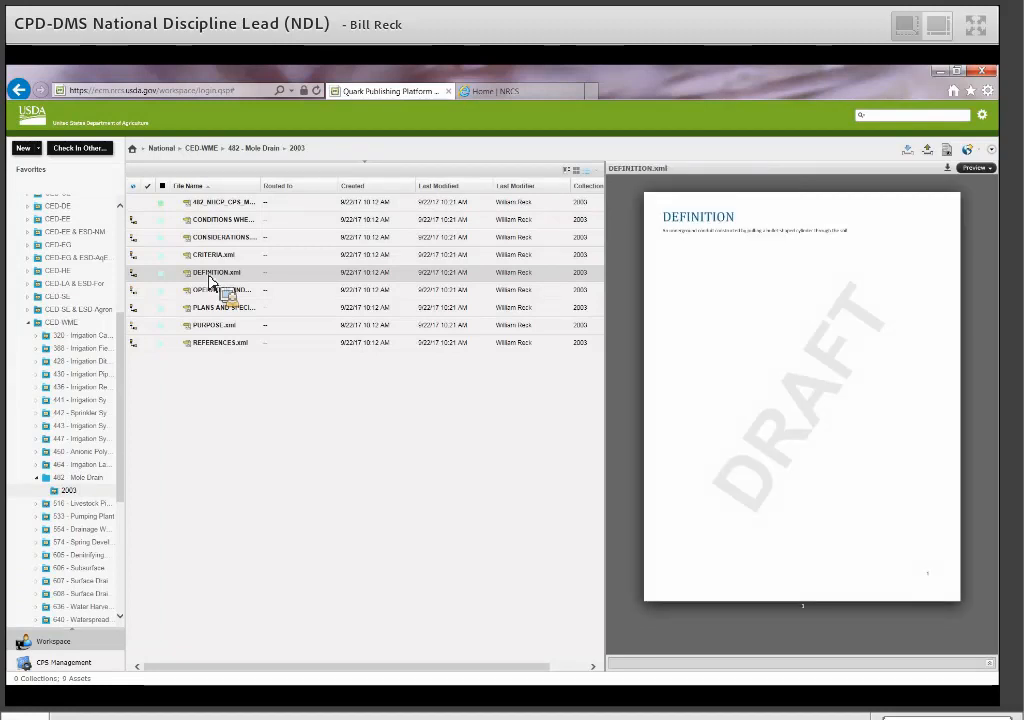
{"action": "left_click", "coordinate": [215, 326]}
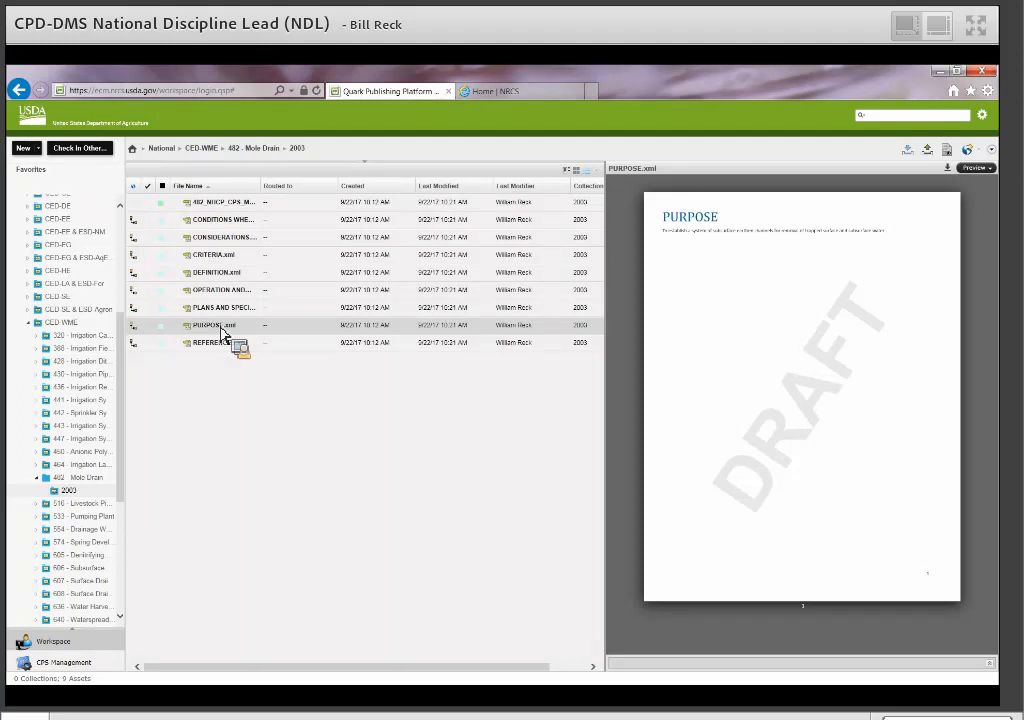
{"action": "left_click_drag", "start_coordinate": [222, 333], "coordinate": [220, 219]}
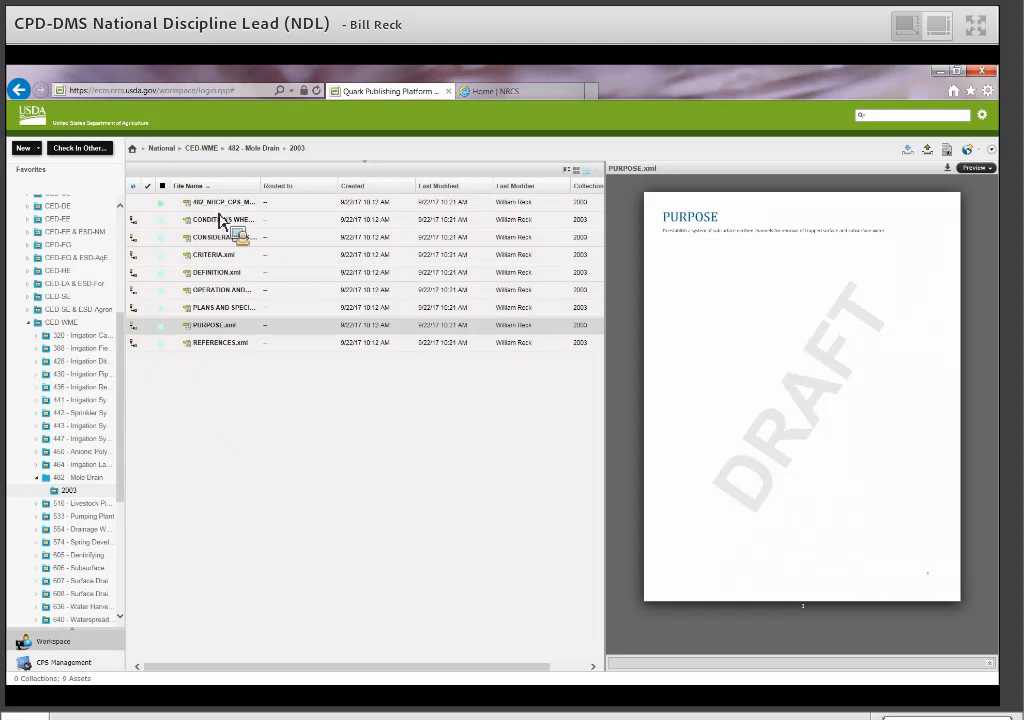
{"action": "left_click_drag", "start_coordinate": [220, 219], "coordinate": [84, 450]}
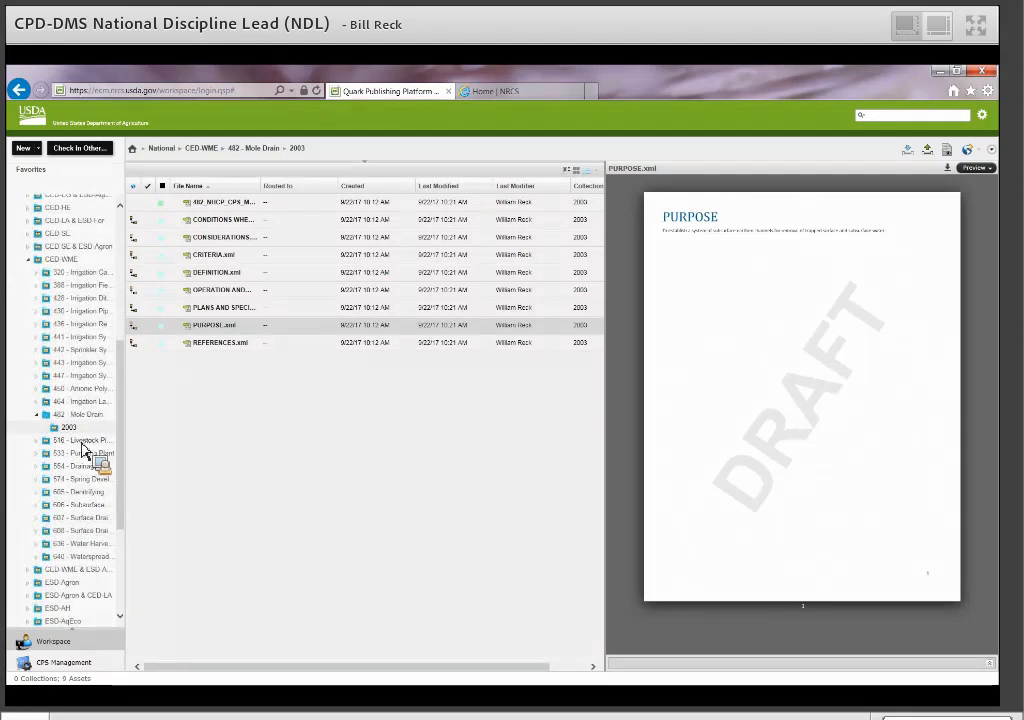
Switch to the CPS Management page with its standard, revision and docket-number tasks.
{"action": "left_click_drag", "start_coordinate": [84, 450], "coordinate": [250, 188]}
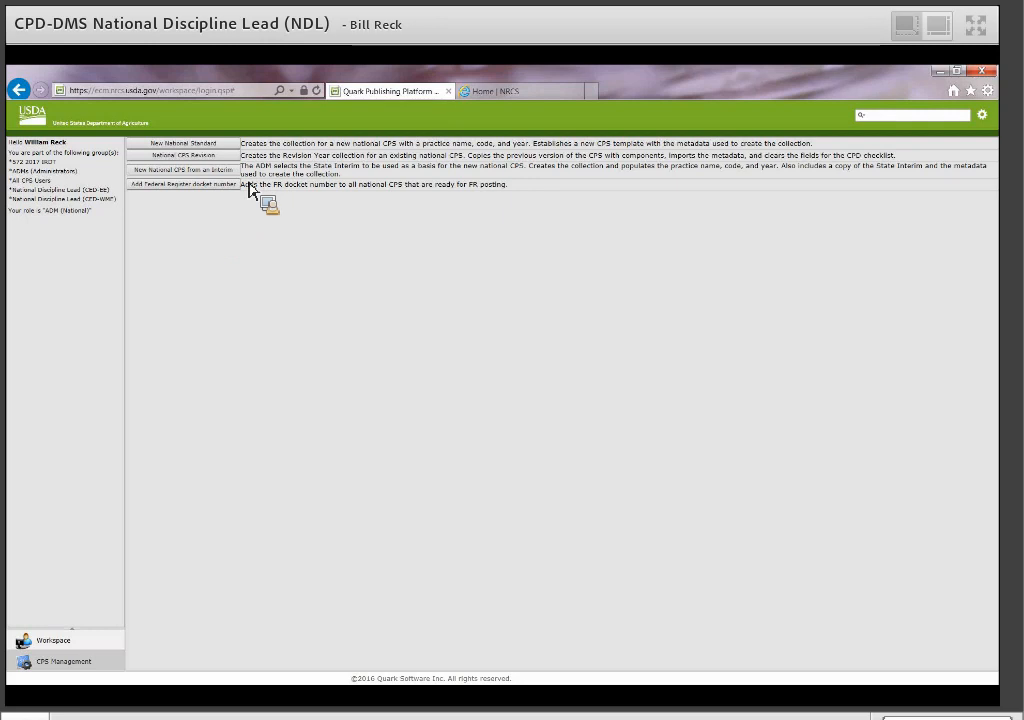
{"action": "left_click_drag", "start_coordinate": [250, 188], "coordinate": [121, 211]}
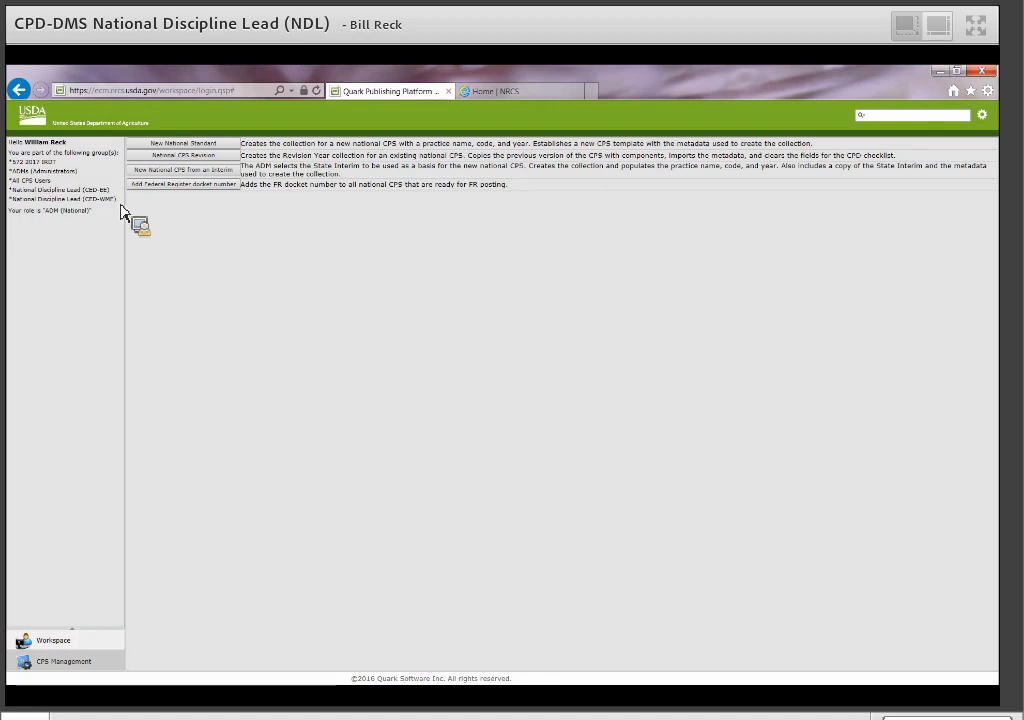
{"action": "left_click_drag", "start_coordinate": [121, 211], "coordinate": [121, 211]}
{"action": "left_click_drag", "start_coordinate": [121, 211], "coordinate": [121, 211]}
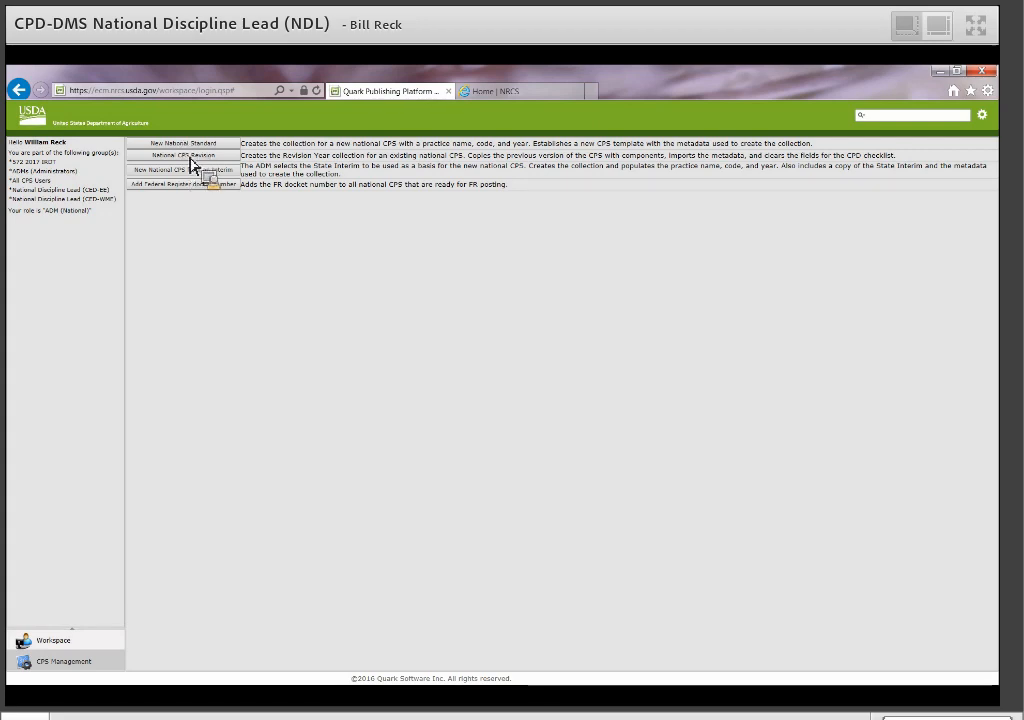
Start a new National CPS Revision for practice code 482, year 2018.
{"action": "left_click", "coordinate": [177, 157]}
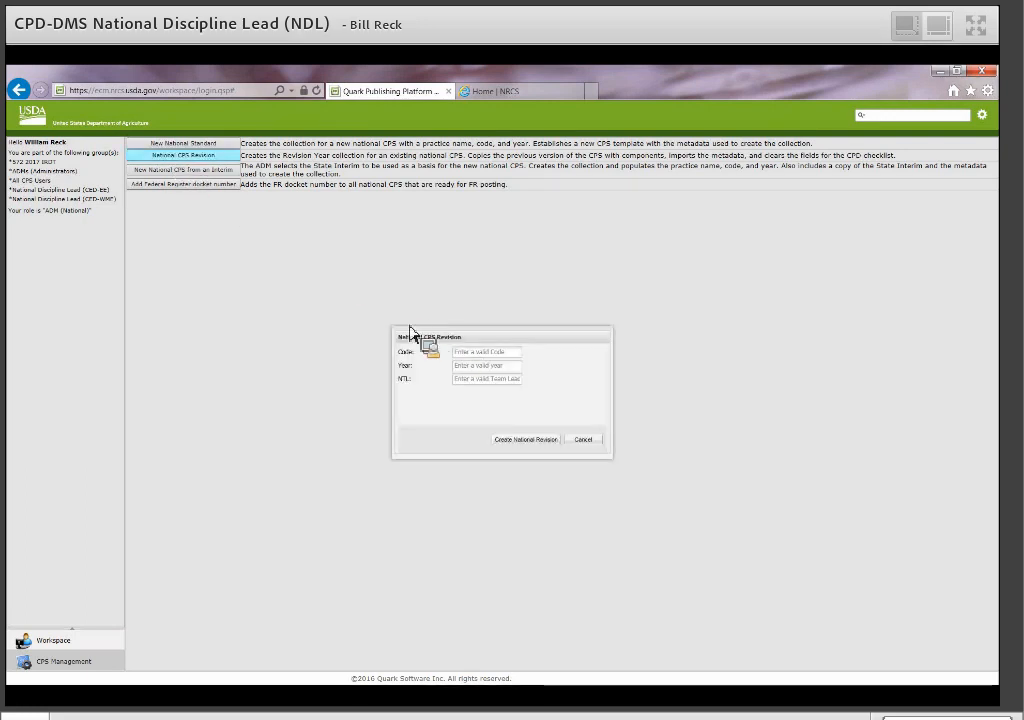
{"action": "left_click", "coordinate": [494, 355]}
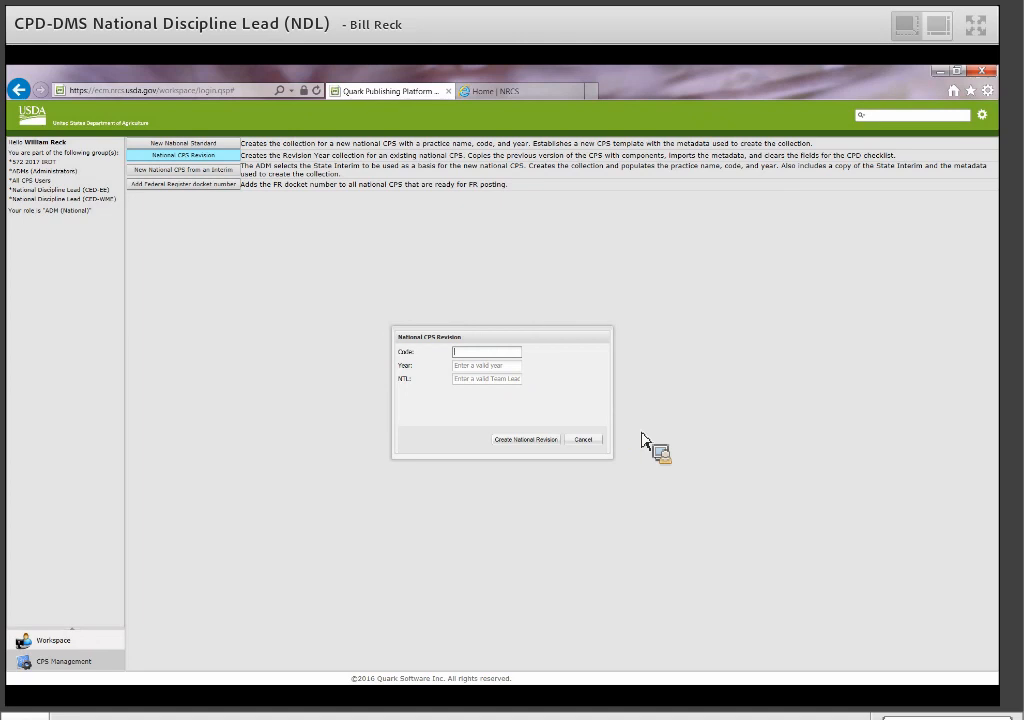
{"action": "key", "text": "alt+Tab"}
{"action": "type", "text": "482"}
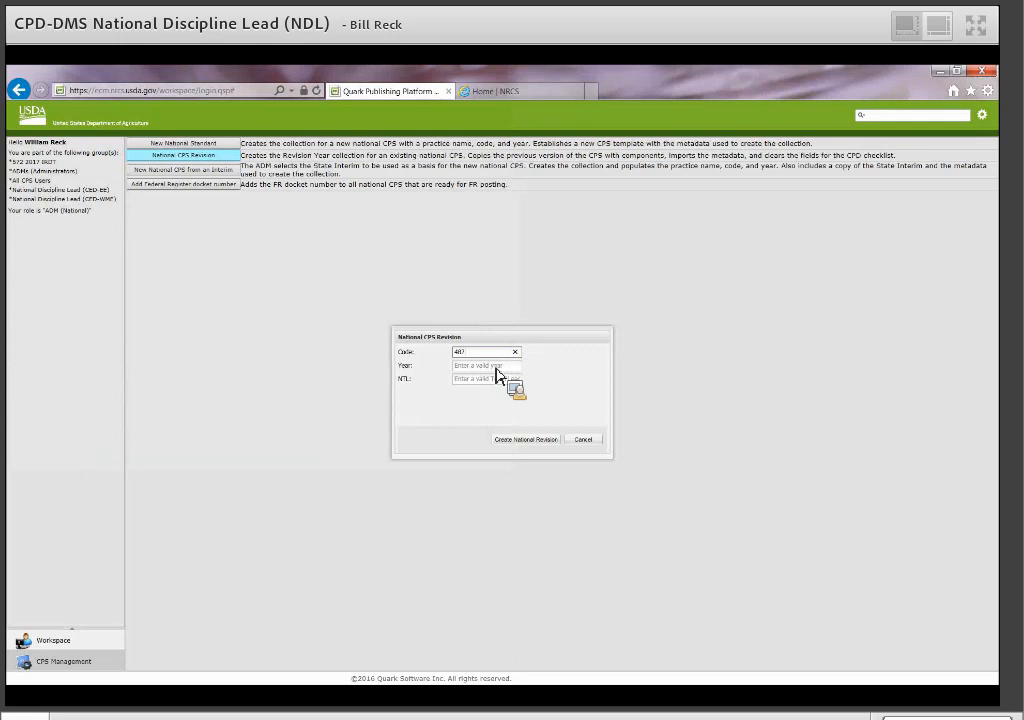
{"action": "left_click", "coordinate": [498, 369]}
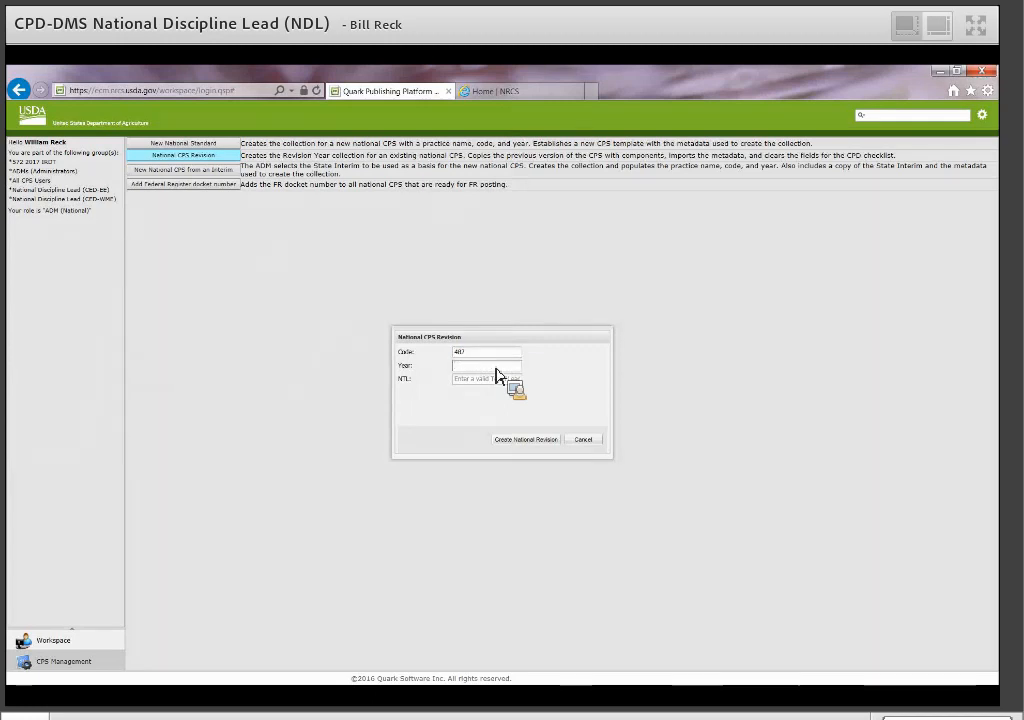
{"action": "type", "text": "201"}
{"action": "left_click_drag", "start_coordinate": [462, 365], "coordinate": [469, 369]}
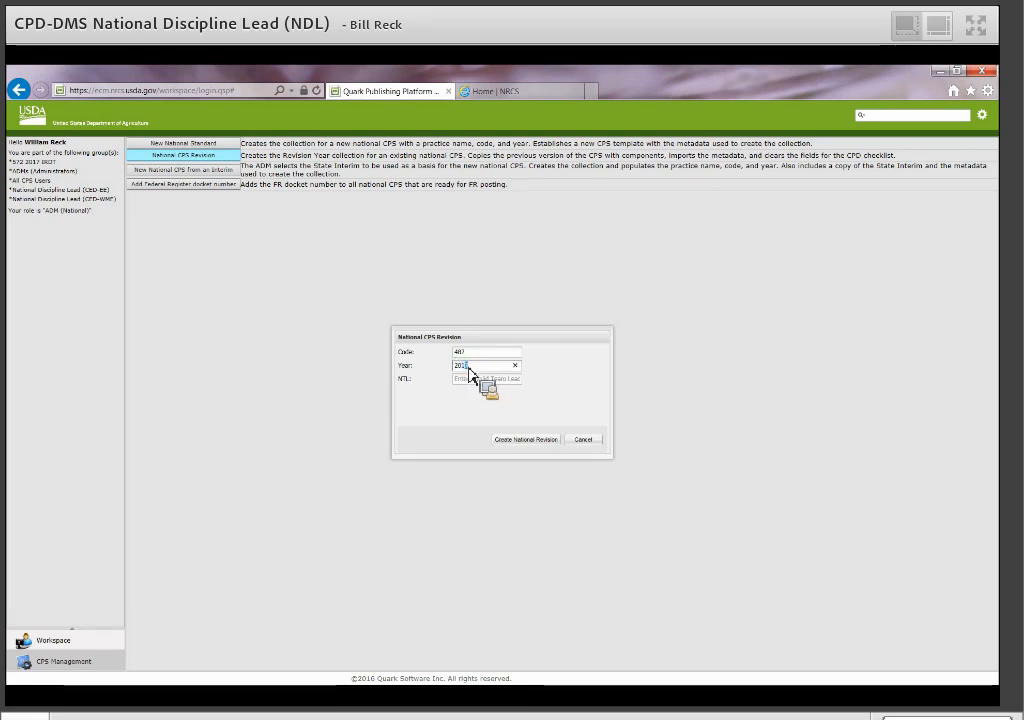
{"action": "type", "text": "8"}
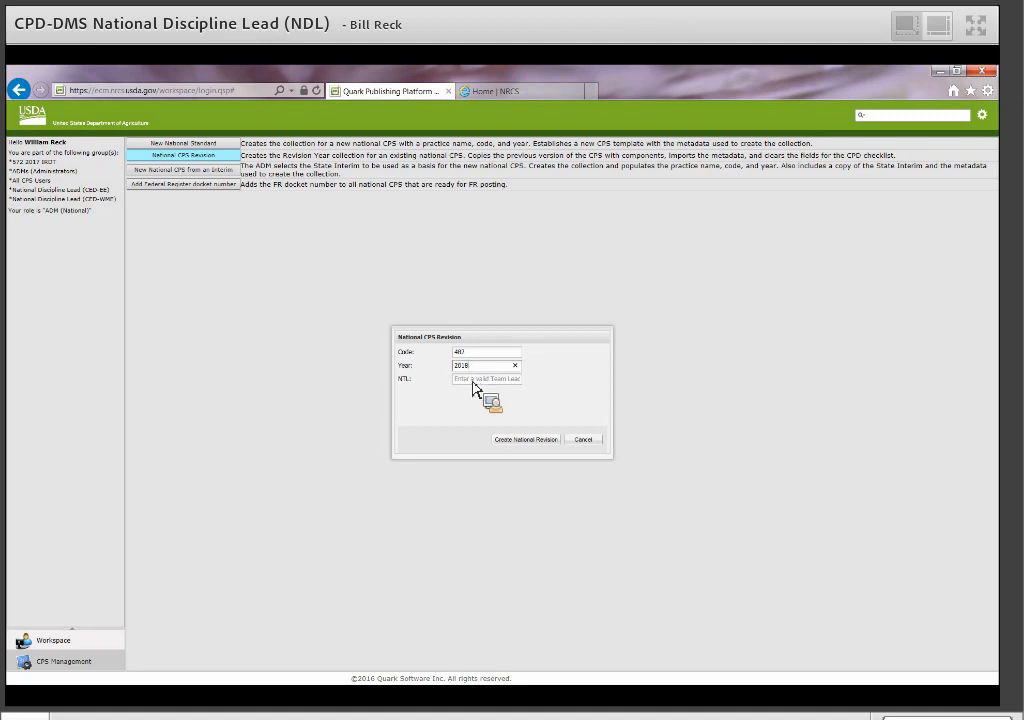
Enter the national team lead's name in NTL and create the national revision.
{"action": "left_click", "coordinate": [474, 381]}
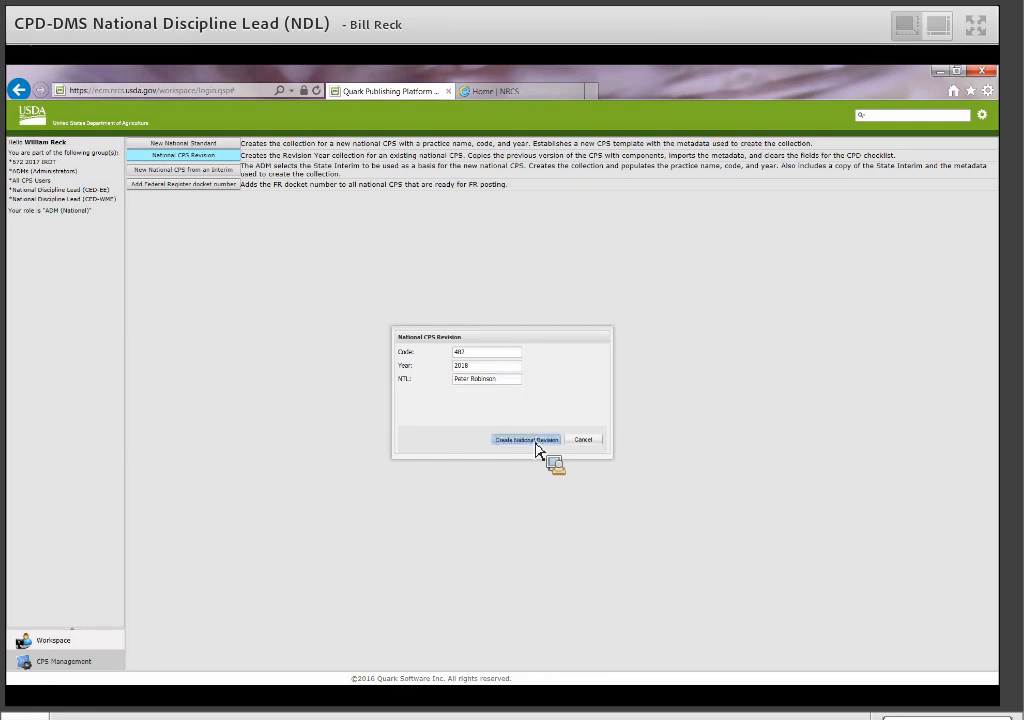
{"action": "left_click", "coordinate": [535, 443]}
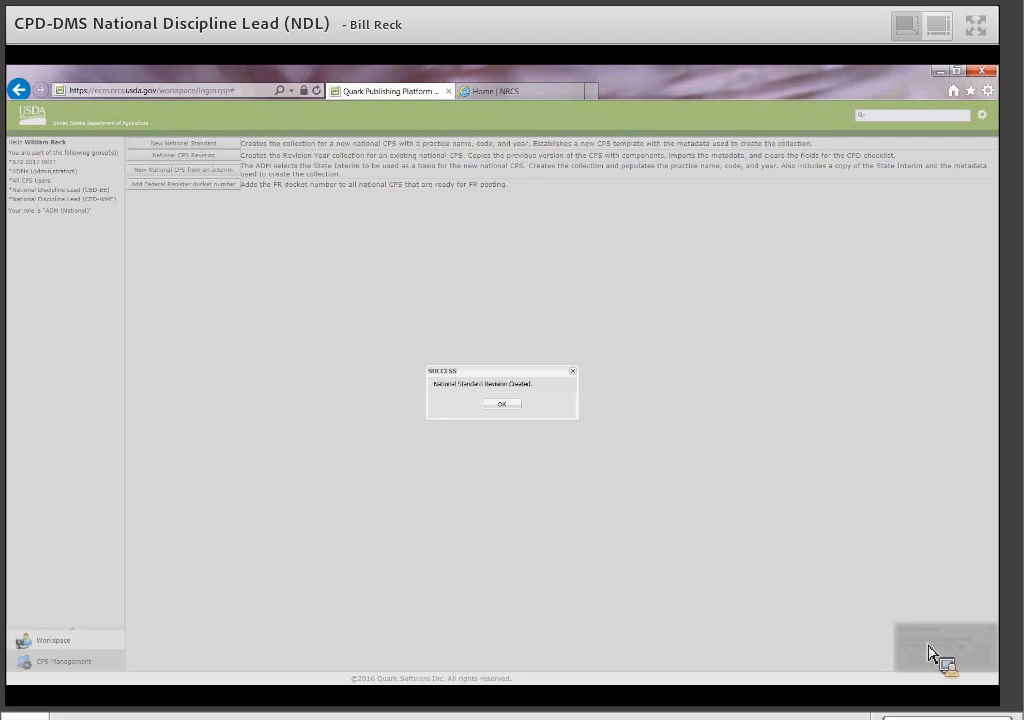
Dismiss the success message and open the new 482 - Mole Drain 2018 collection.
{"action": "left_click", "coordinate": [505, 406]}
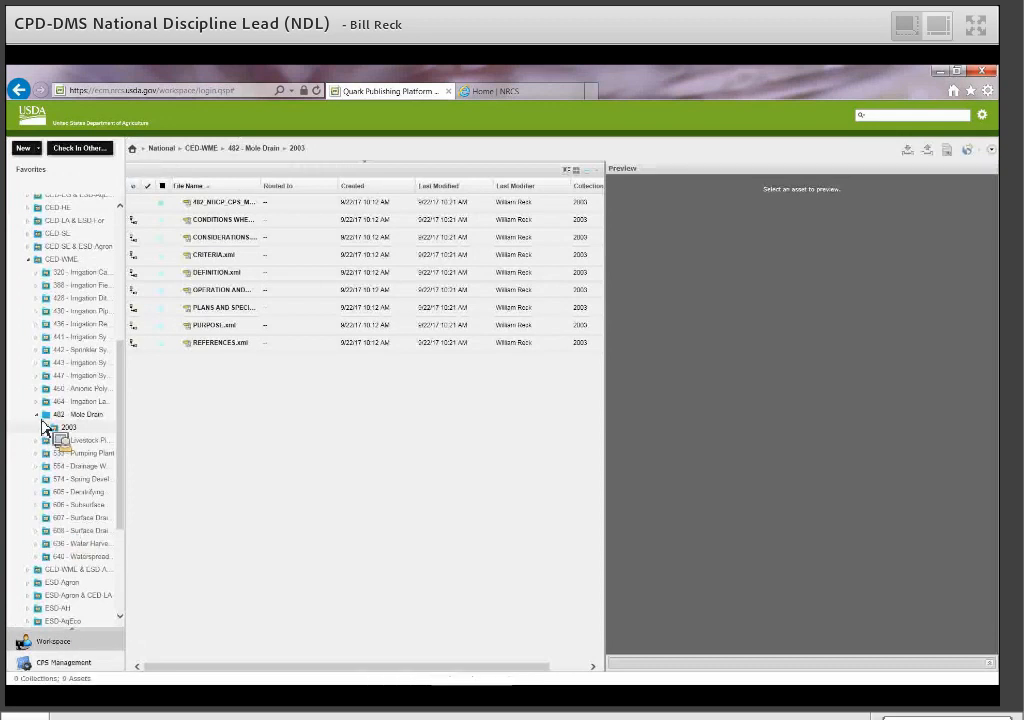
{"action": "left_click", "coordinate": [83, 416]}
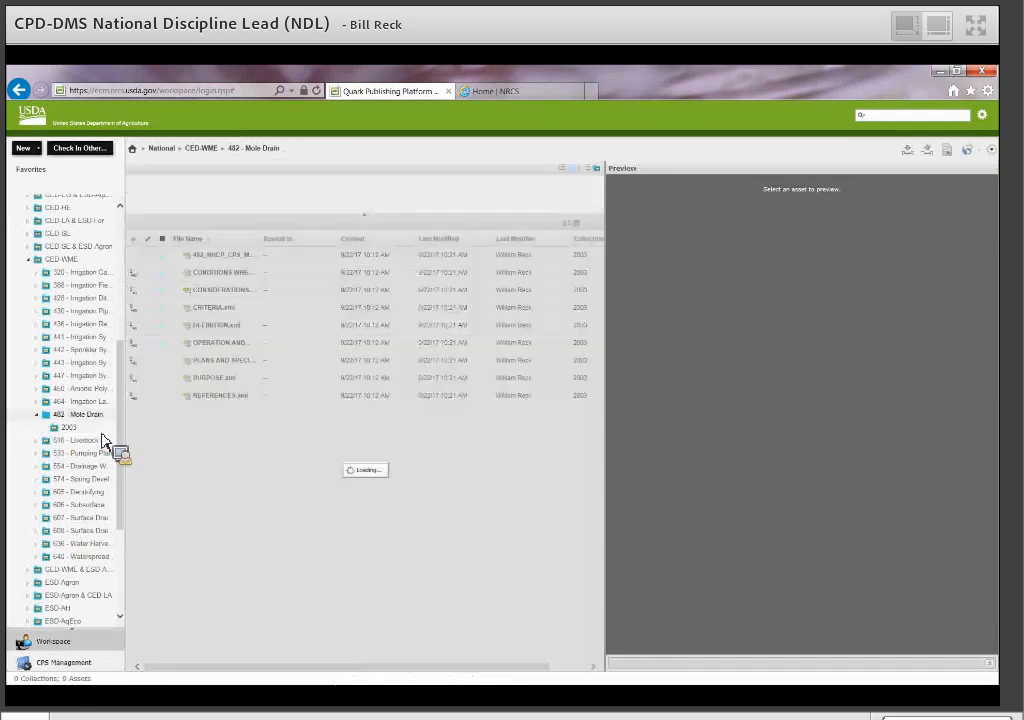
{"action": "left_click_drag", "start_coordinate": [123, 345], "coordinate": [130, 291]}
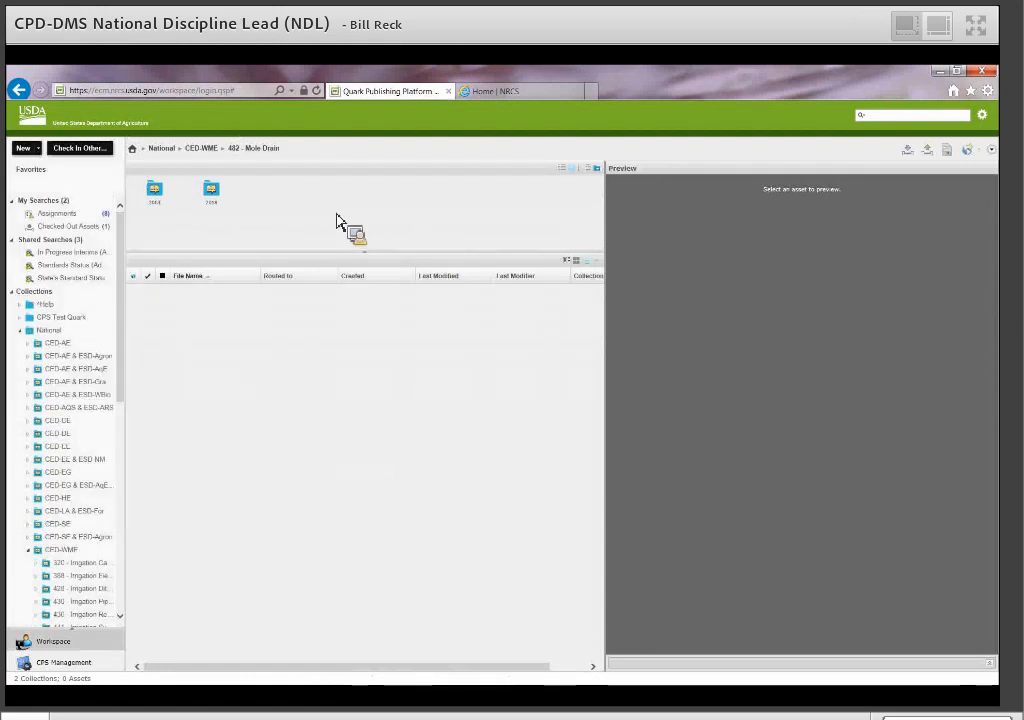
{"action": "left_click_drag", "start_coordinate": [157, 204], "coordinate": [214, 214]}
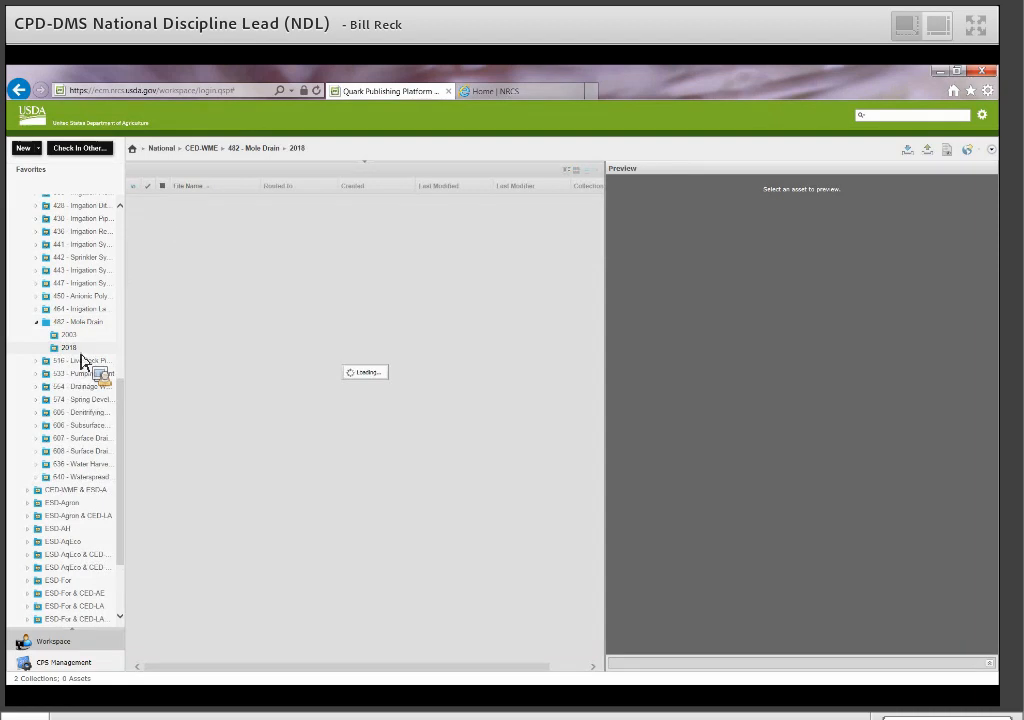
{"action": "left_click_drag", "start_coordinate": [82, 362], "coordinate": [206, 384]}
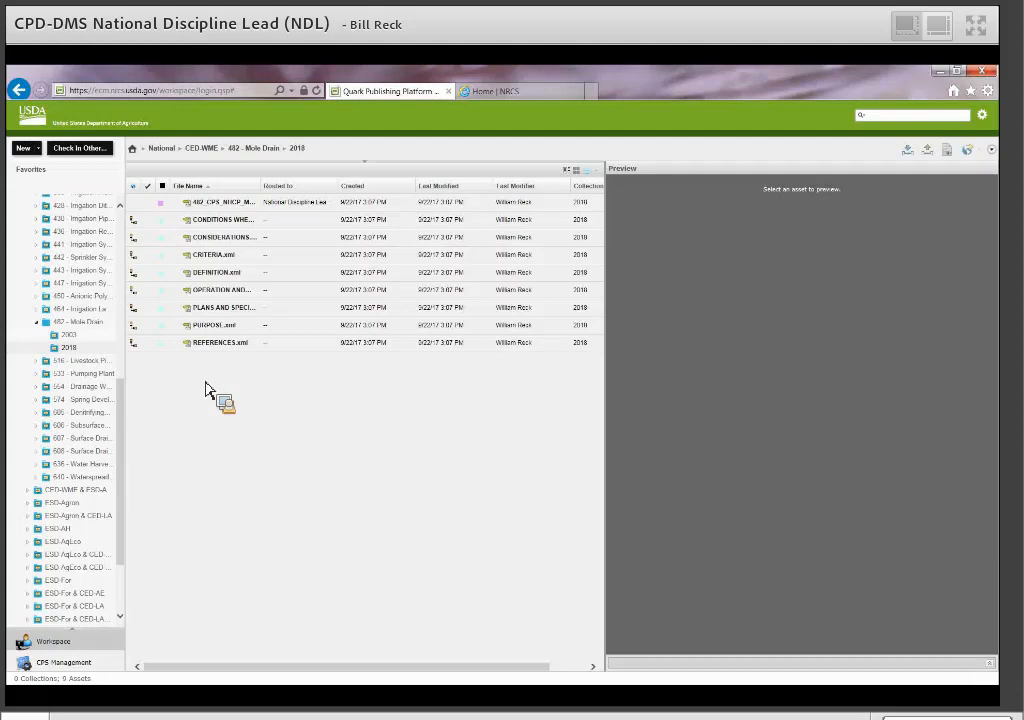
{"action": "left_click_drag", "start_coordinate": [206, 384], "coordinate": [78, 358]}
{"action": "mouse_move", "coordinate": [78, 358]}
{"action": "left_mouse_down"}
{"action": "mouse_move", "coordinate": [86, 360]}
{"action": "mouse_move", "coordinate": [73, 364]}
{"action": "left_mouse_up"}
{"action": "left_click_drag", "start_coordinate": [72, 357], "coordinate": [73, 354]}
{"action": "left_click_drag", "start_coordinate": [73, 360], "coordinate": [86, 360]}
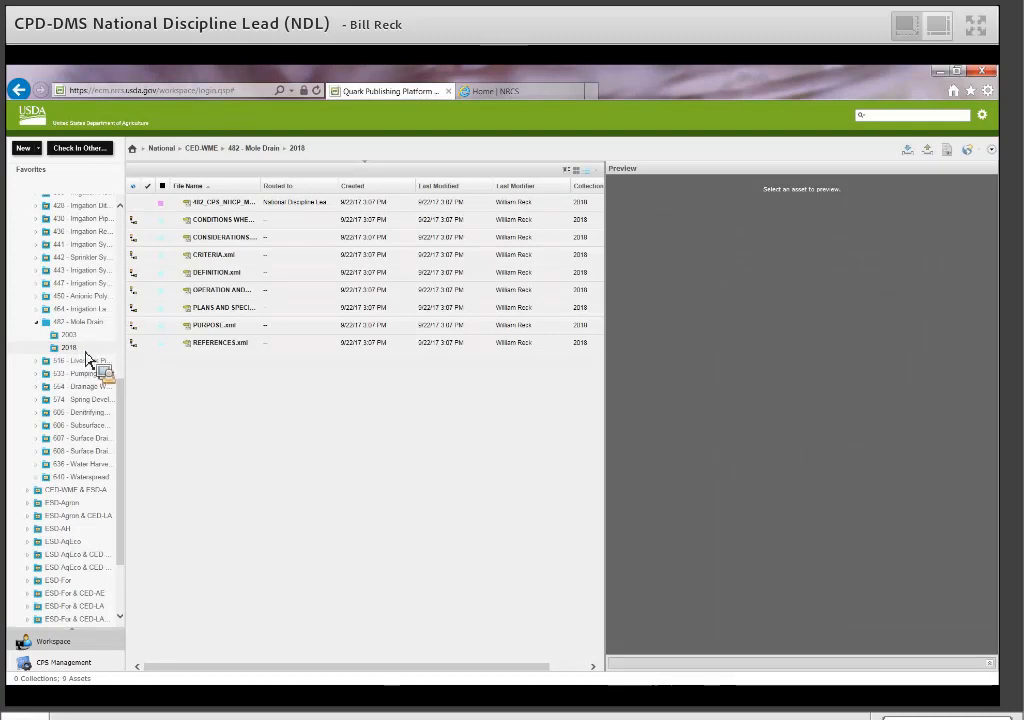
Open Edit Collection for the 2018 folder and view its User Profiles.
{"action": "right_click", "coordinate": [86, 360]}
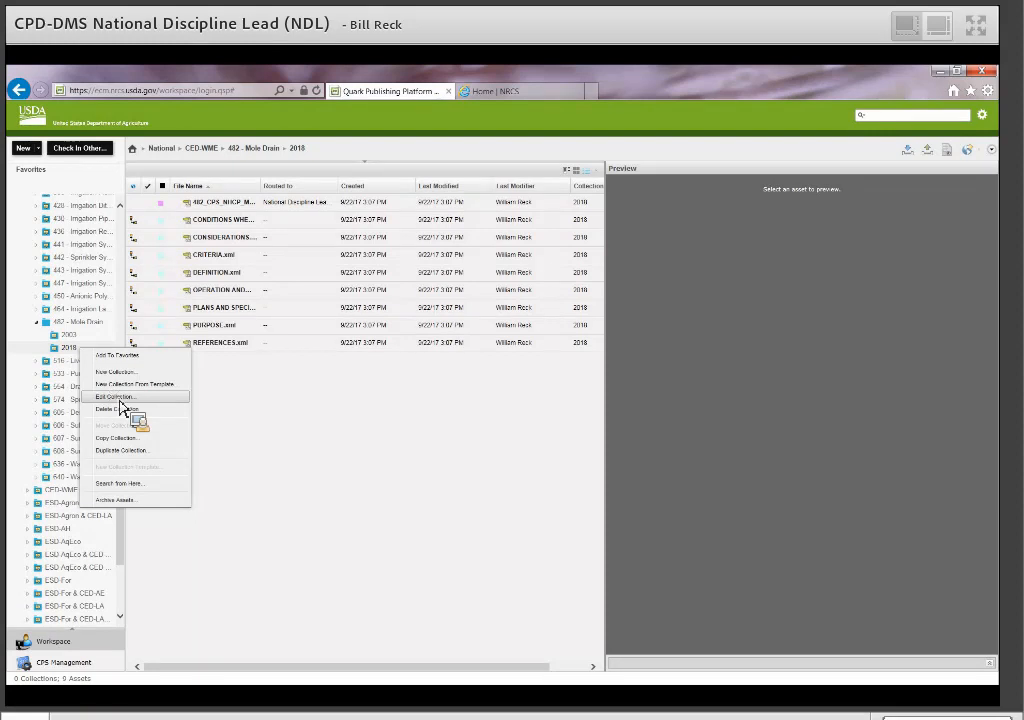
{"action": "left_click", "coordinate": [118, 398]}
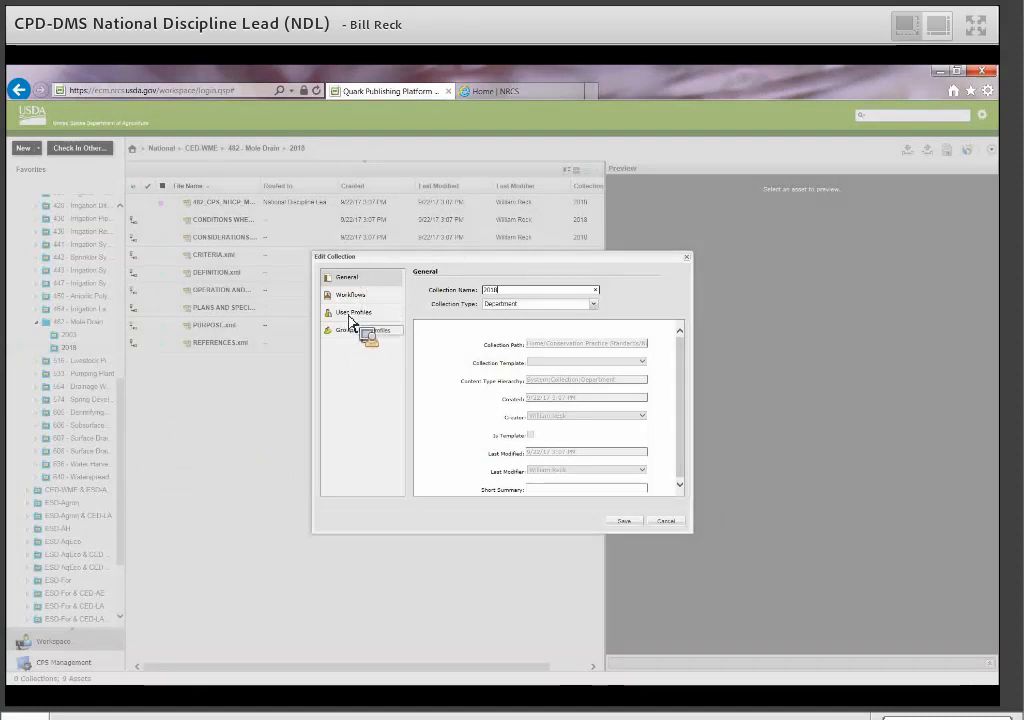
{"action": "left_click", "coordinate": [352, 314]}
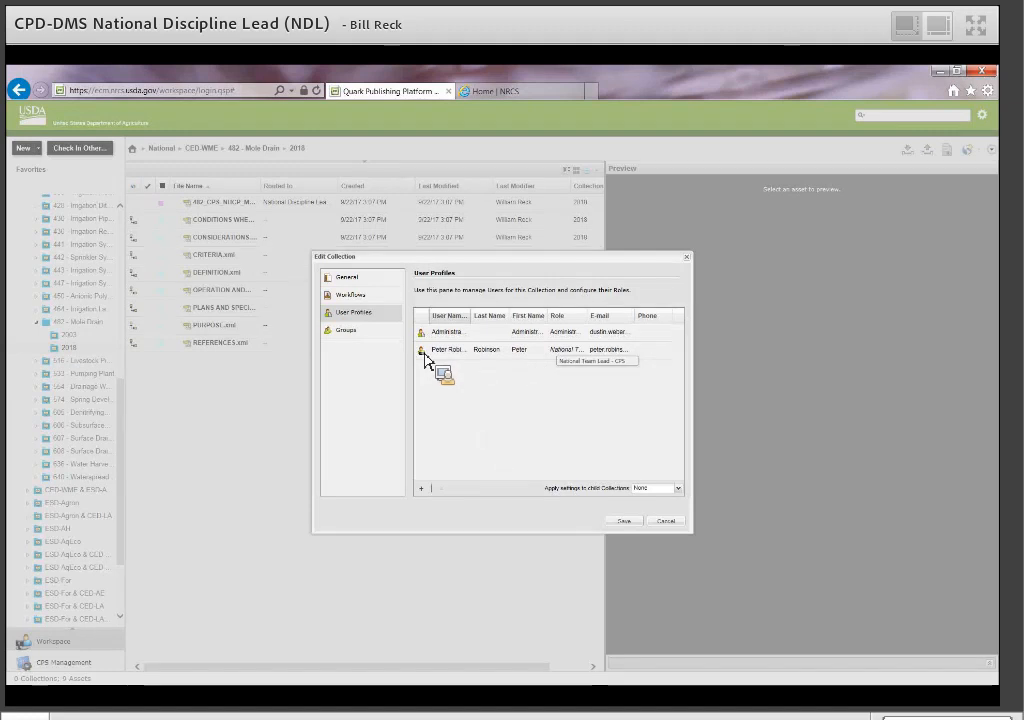
{"action": "left_click_drag", "start_coordinate": [425, 360], "coordinate": [428, 495]}
Move one more user from Available Users into Selected Users and confirm.
{"action": "left_click", "coordinate": [426, 491]}
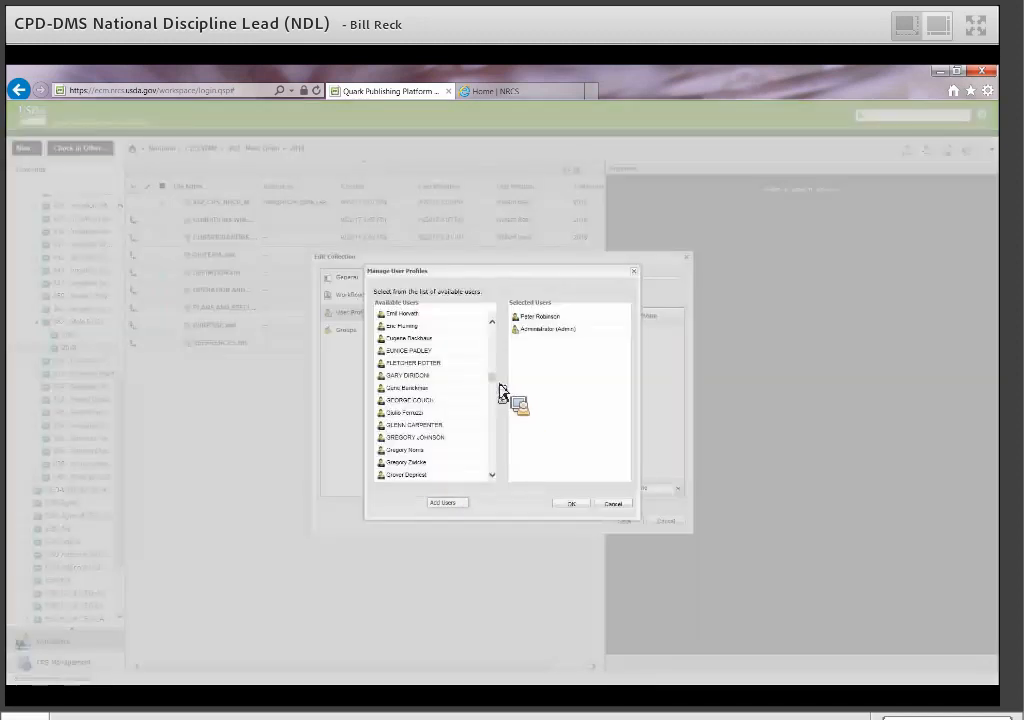
{"action": "left_click", "coordinate": [422, 327]}
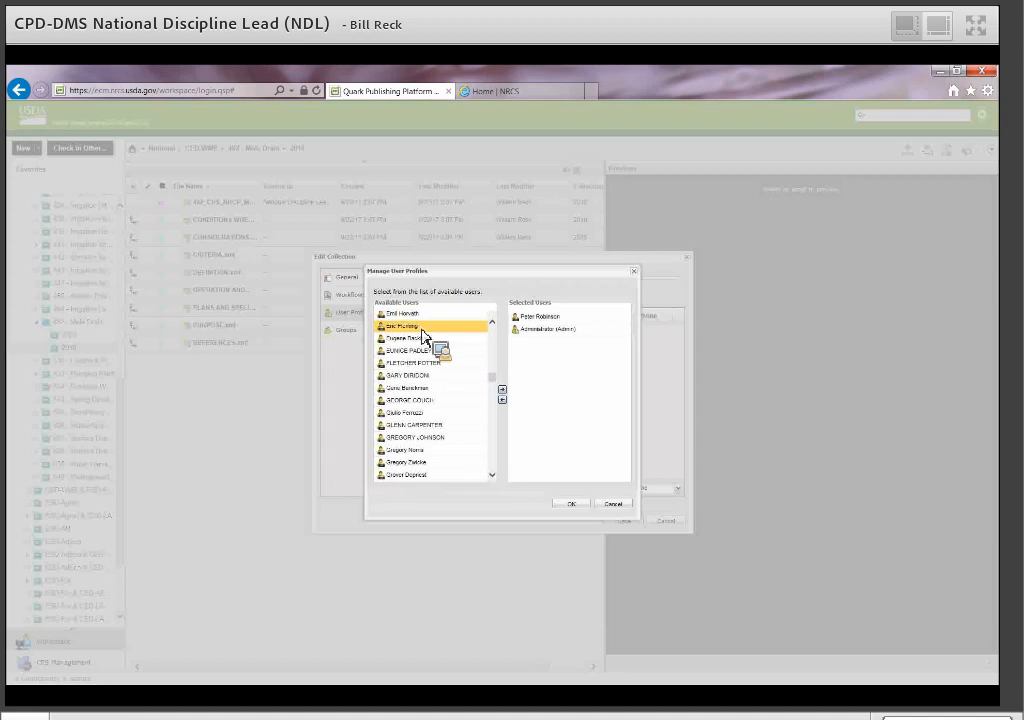
{"action": "left_click_drag", "start_coordinate": [422, 337], "coordinate": [546, 322]}
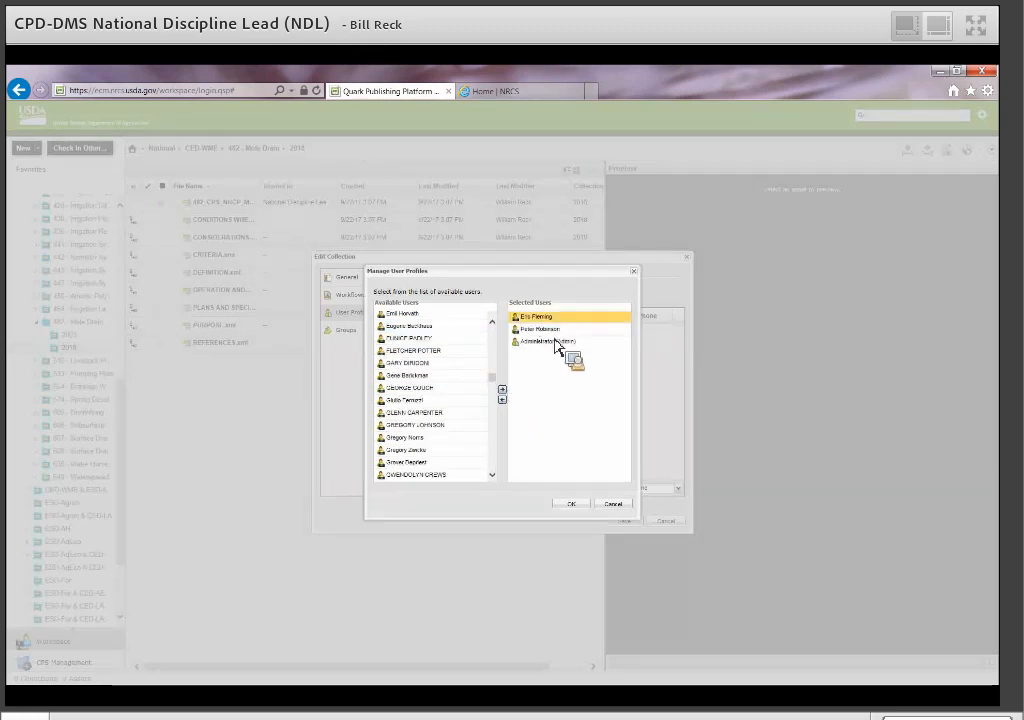
{"action": "left_click", "coordinate": [574, 504]}
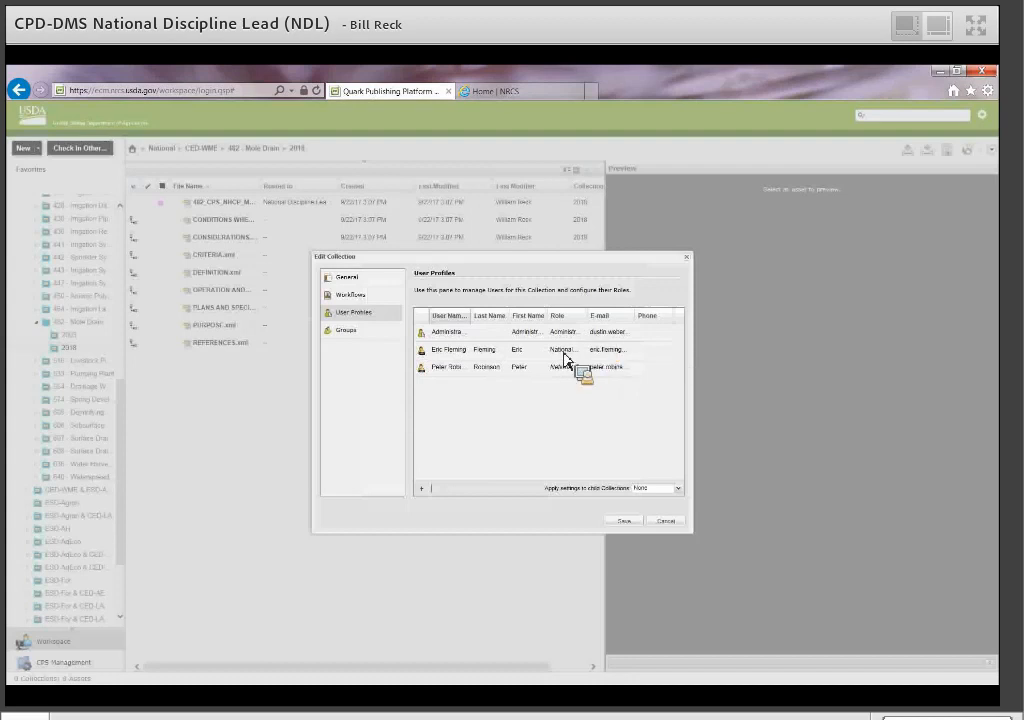
Set the added user's role to National Team Lead, then remove that user again.
{"action": "left_click", "coordinate": [438, 352]}
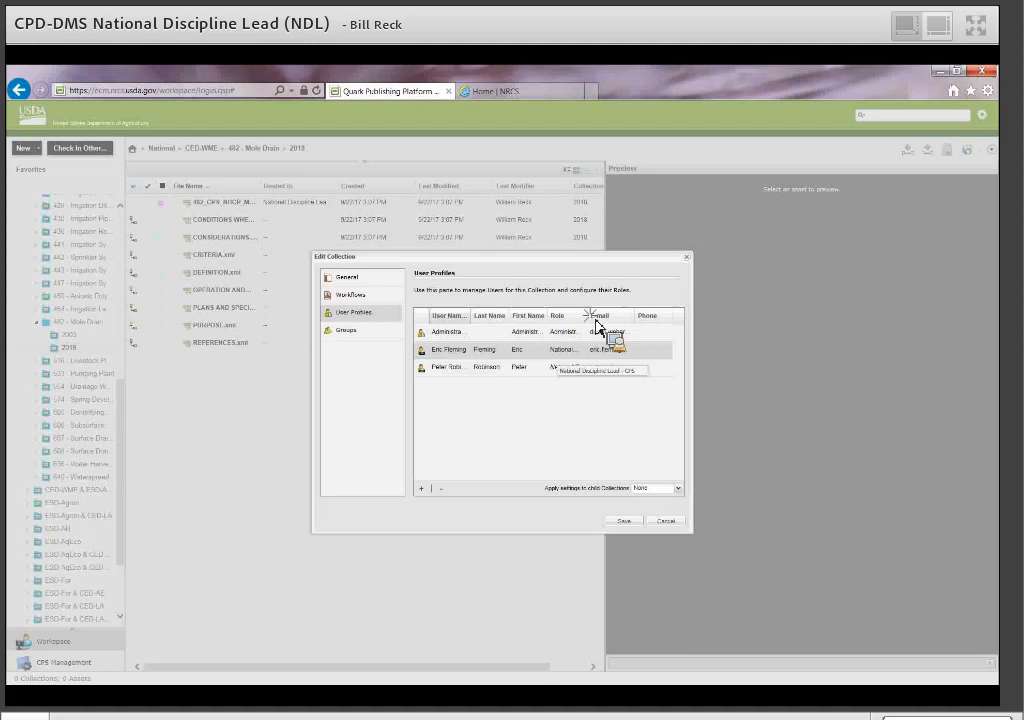
{"action": "left_click", "coordinate": [555, 350]}
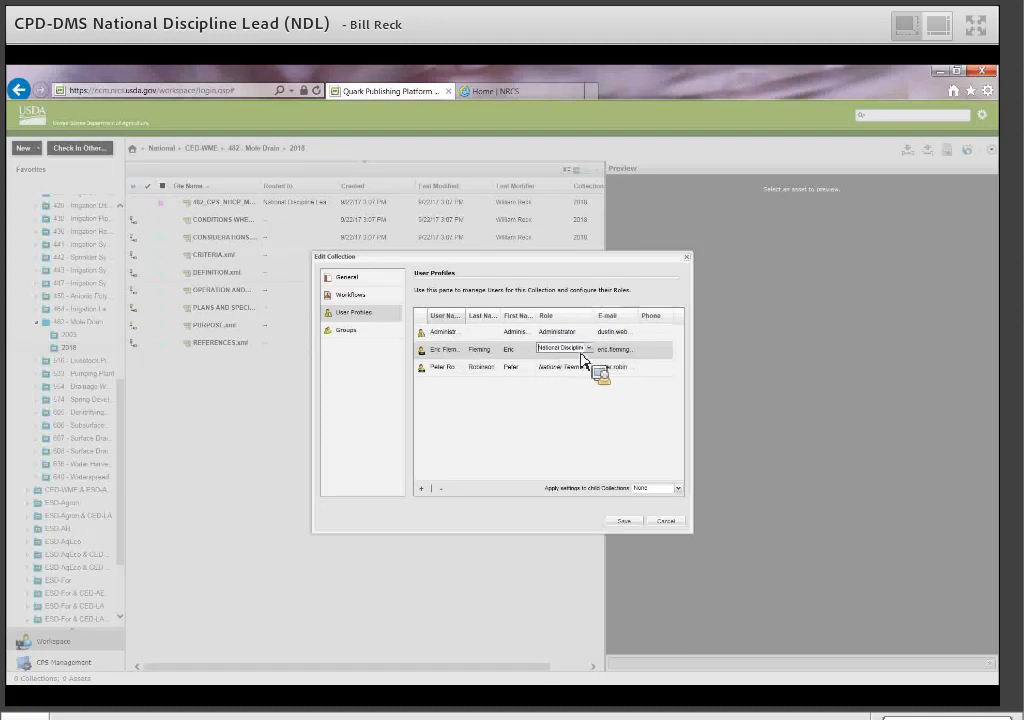
{"action": "left_click", "coordinate": [589, 349]}
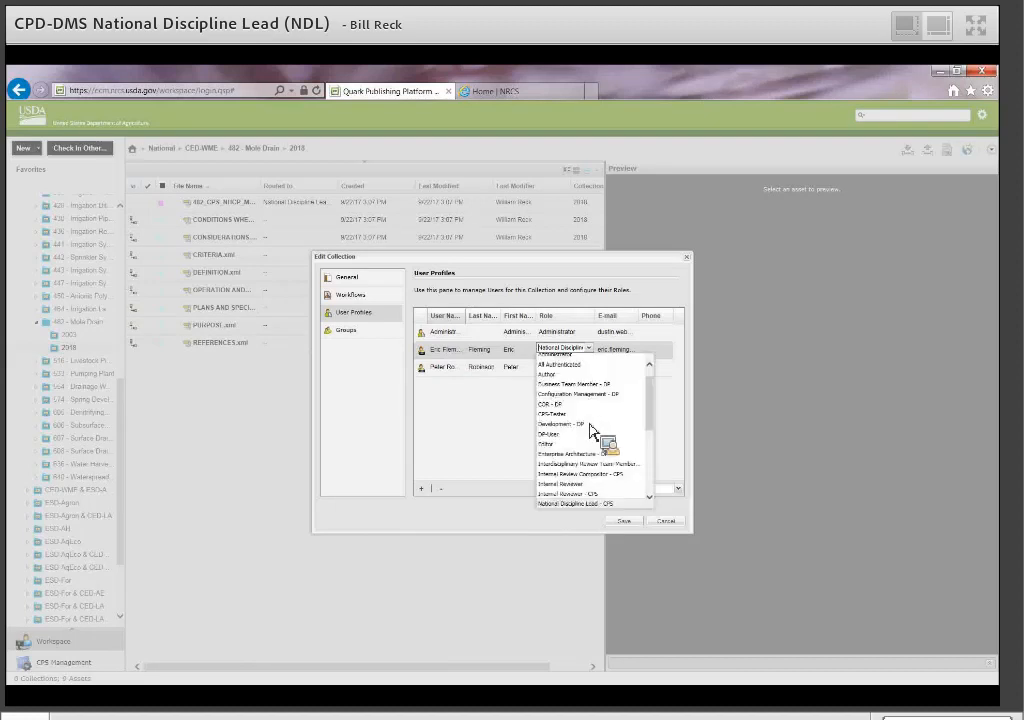
{"action": "scroll", "coordinate": [585, 475], "scroll_direction": "down", "scroll_amount": 2}
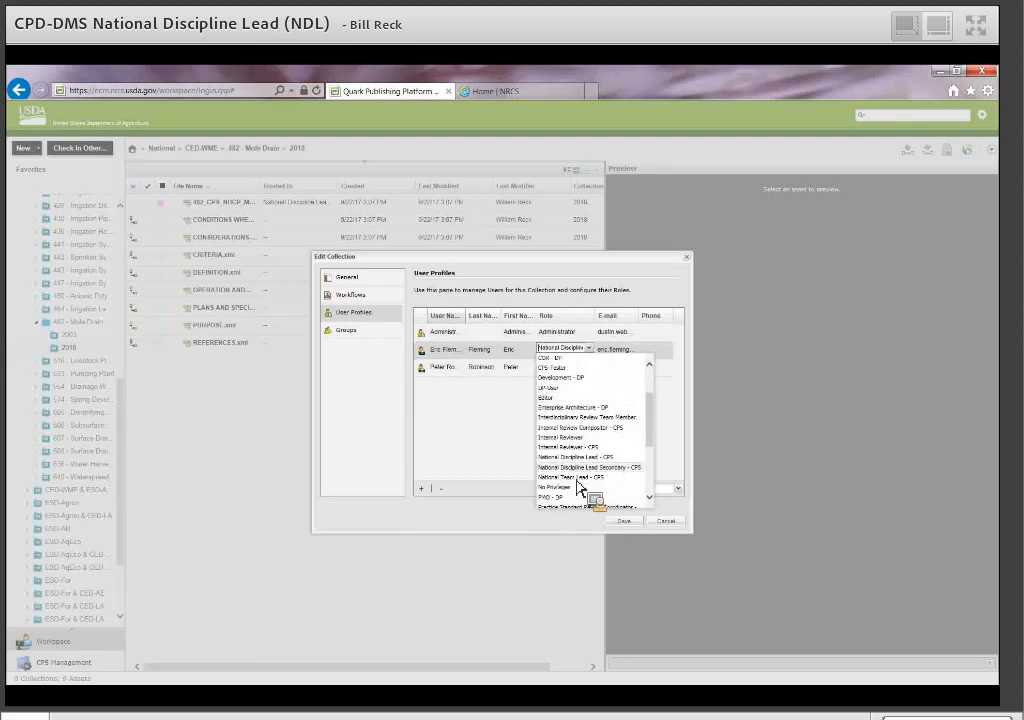
{"action": "left_click", "coordinate": [581, 485]}
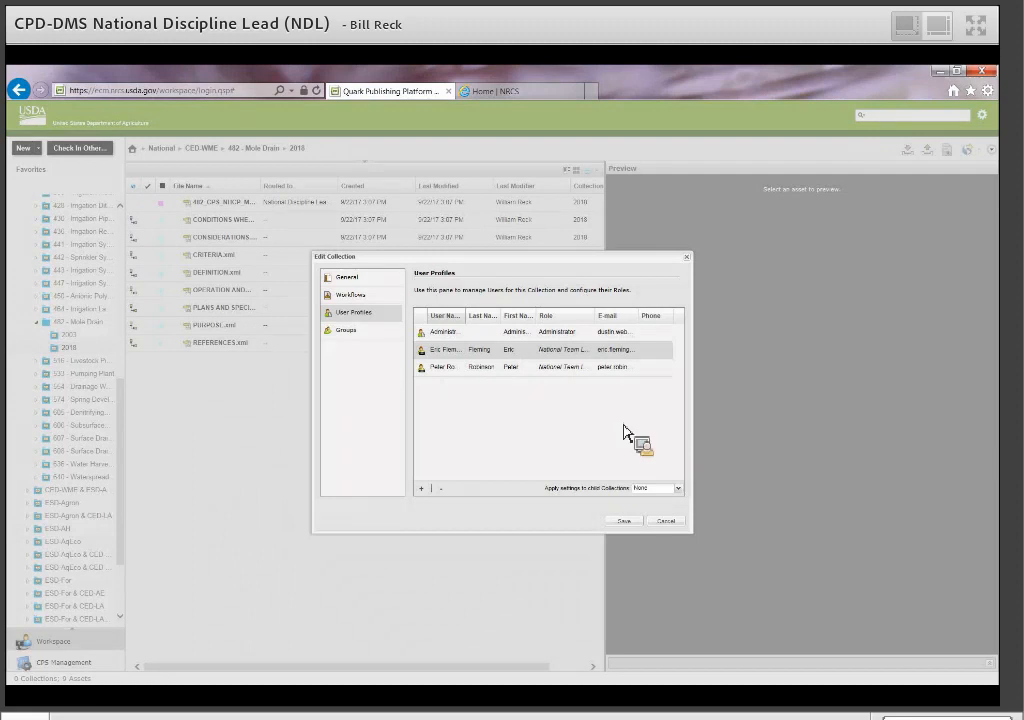
{"action": "left_click", "coordinate": [441, 488]}
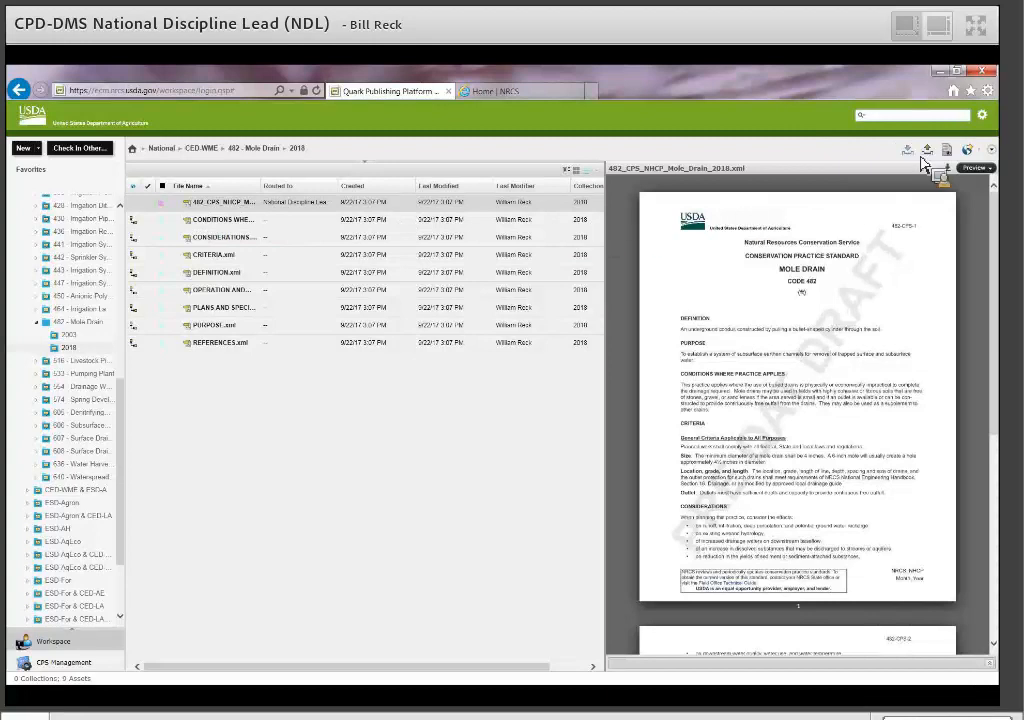
{"action": "right_click", "coordinate": [240, 218]}
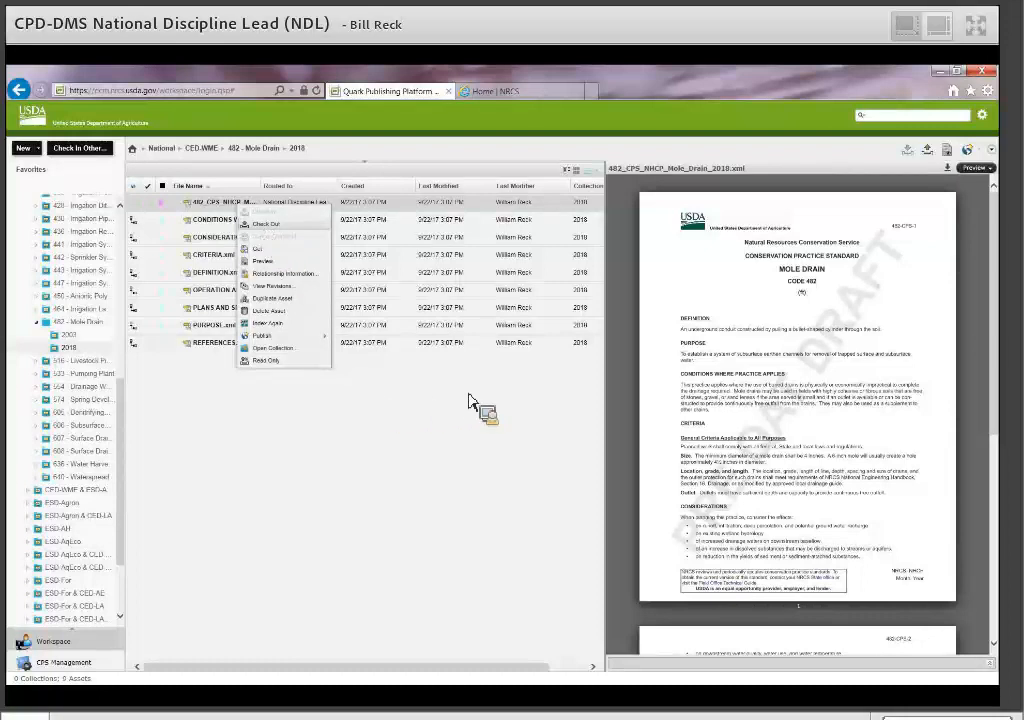
{"action": "left_click", "coordinate": [775, 300]}
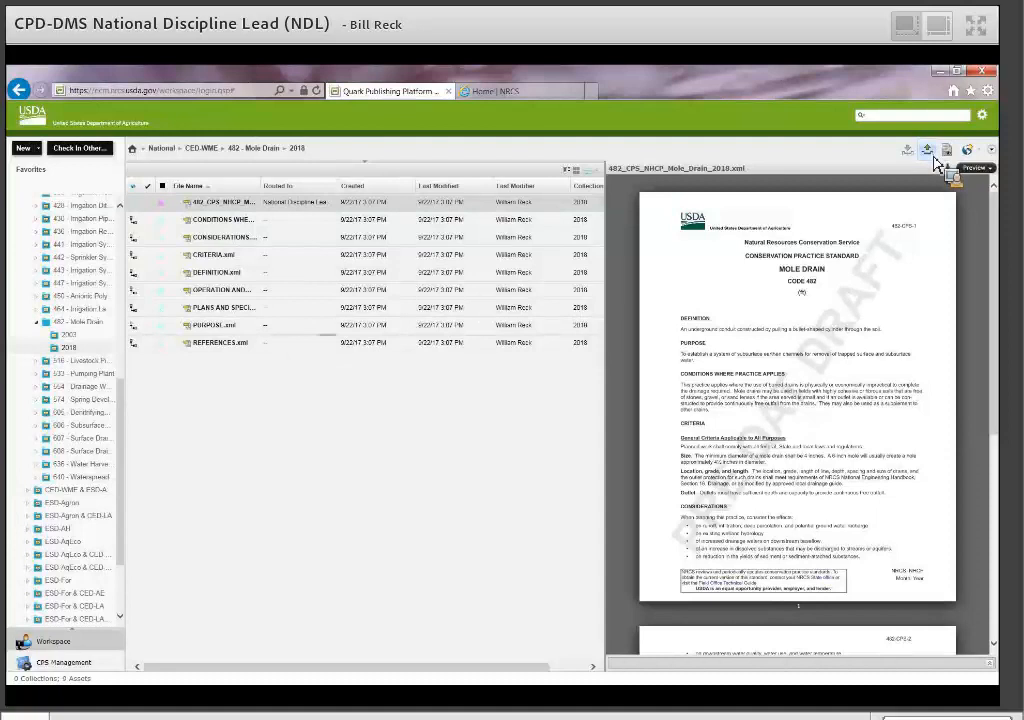
Open 482_CPS_NHCP_Mole_Drain_2018.xml in Quark Author and focus the DEFINITION heading.
{"action": "left_click", "coordinate": [937, 161]}
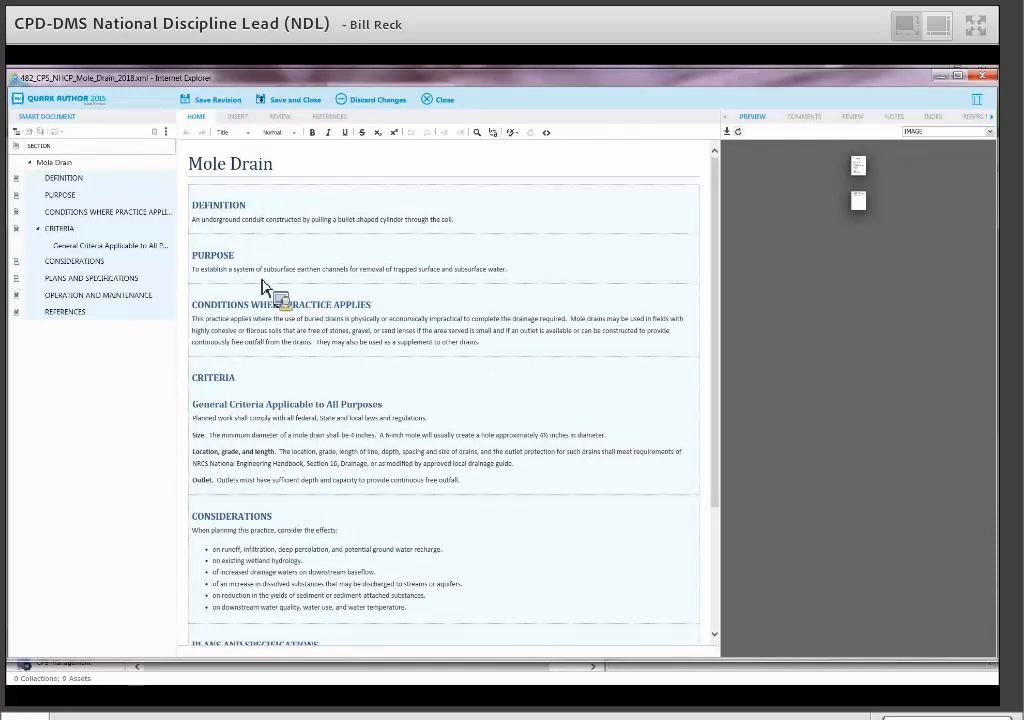
{"action": "left_click", "coordinate": [219, 206]}
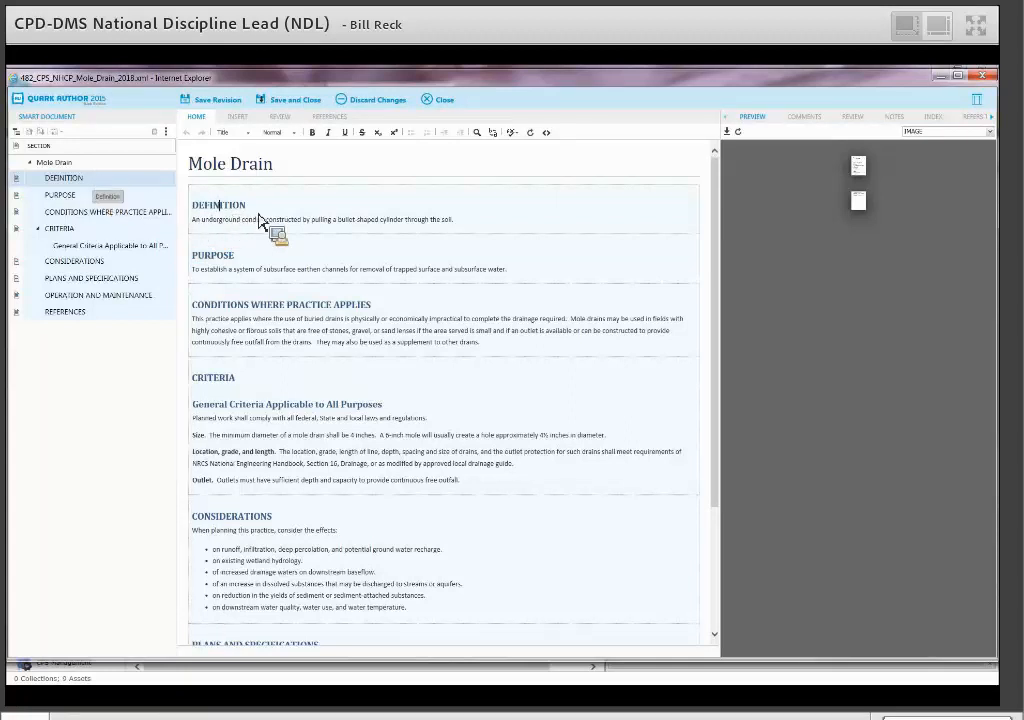
Check out DEFINITION, PURPOSE and CONDITIONS WHERE PRACTICE APPLIES via Edit.
{"action": "right_click", "coordinate": [85, 183]}
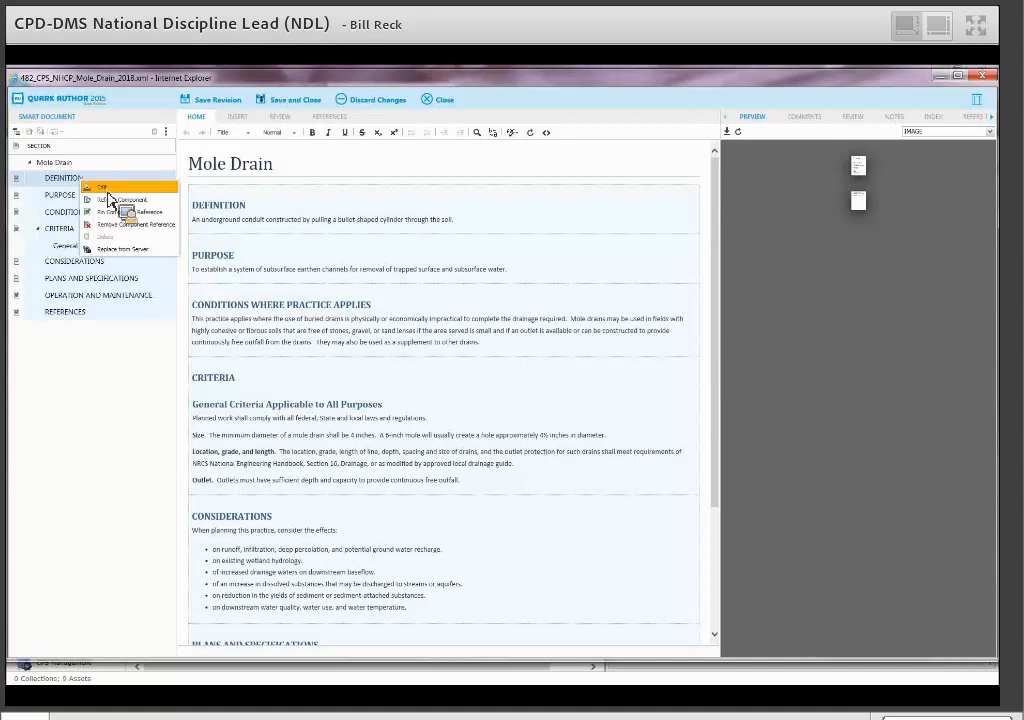
{"action": "left_click", "coordinate": [112, 199]}
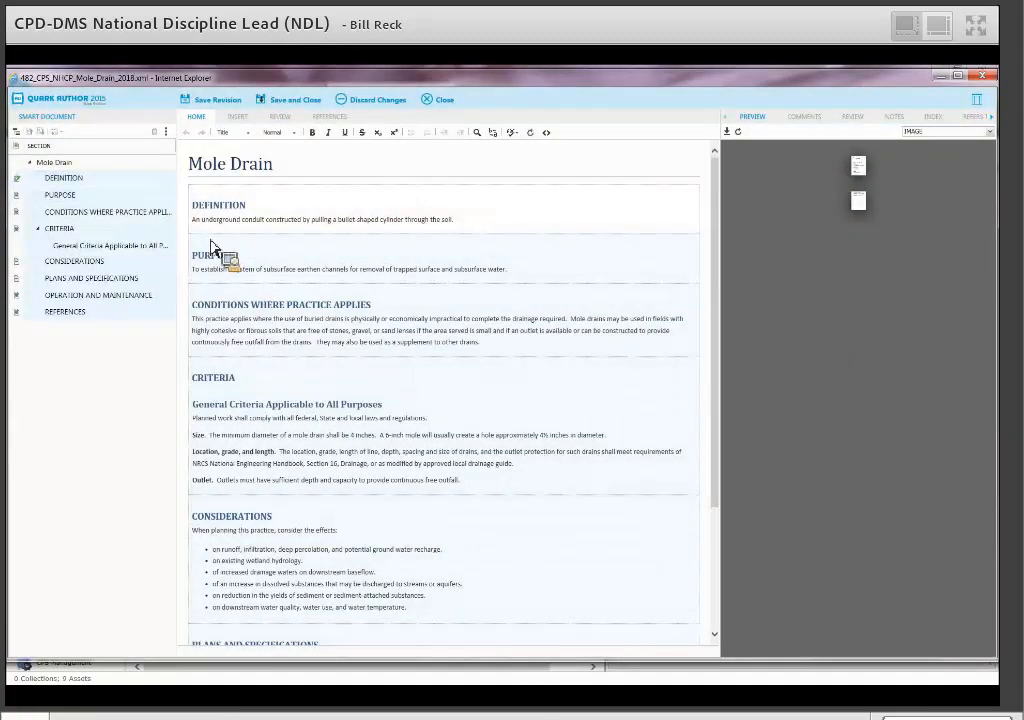
{"action": "right_click", "coordinate": [74, 201]}
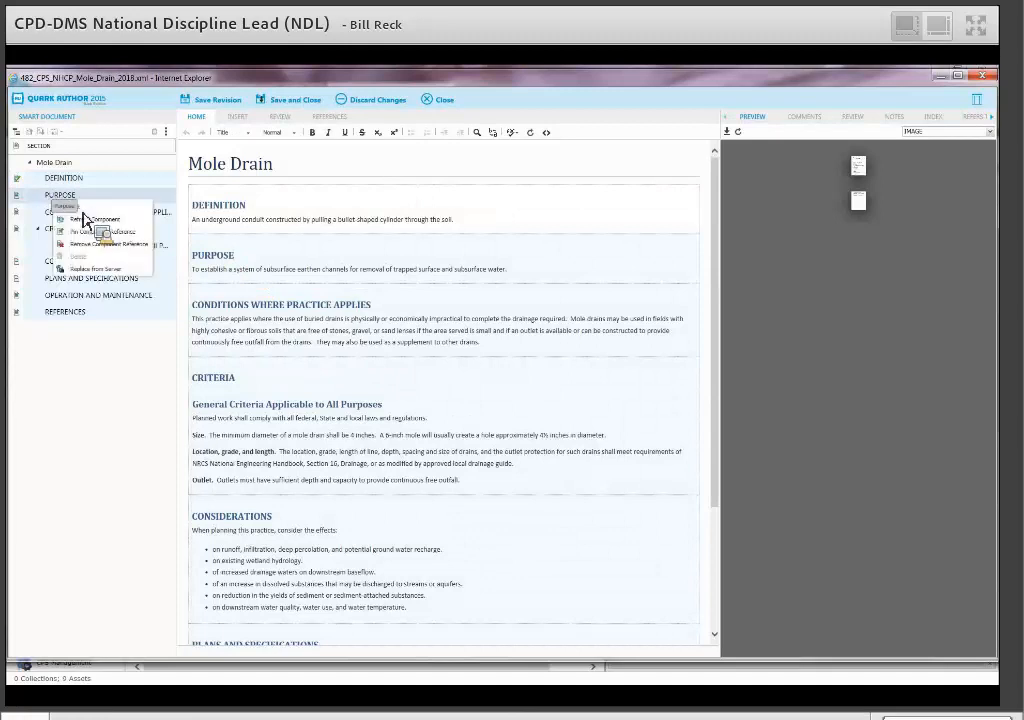
{"action": "left_click", "coordinate": [84, 218]}
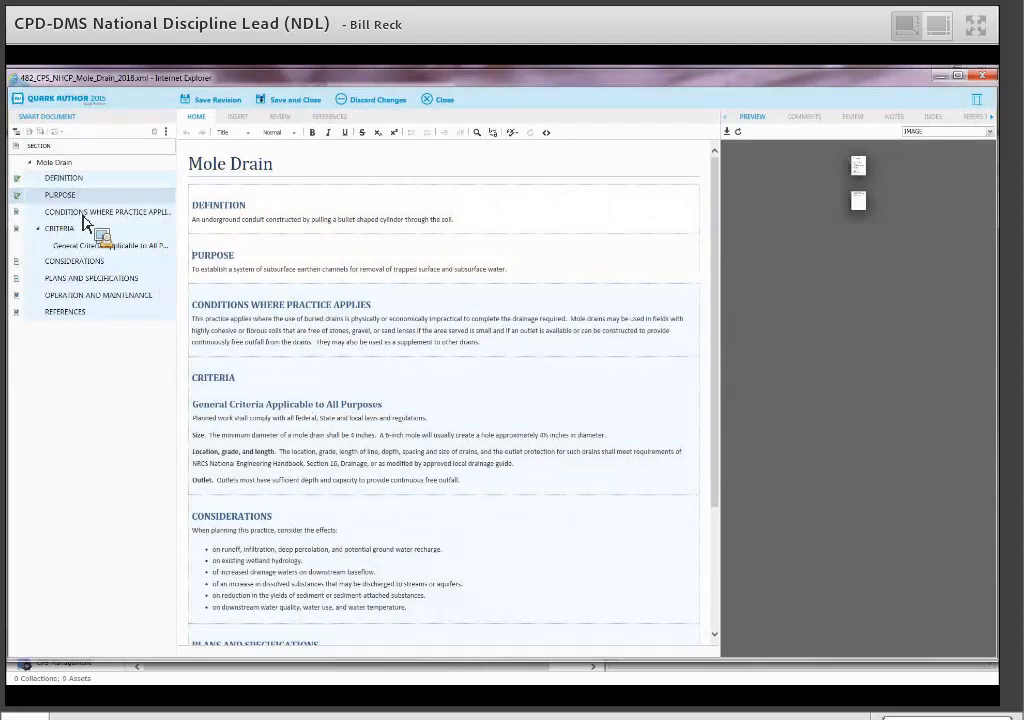
{"action": "right_click", "coordinate": [84, 214]}
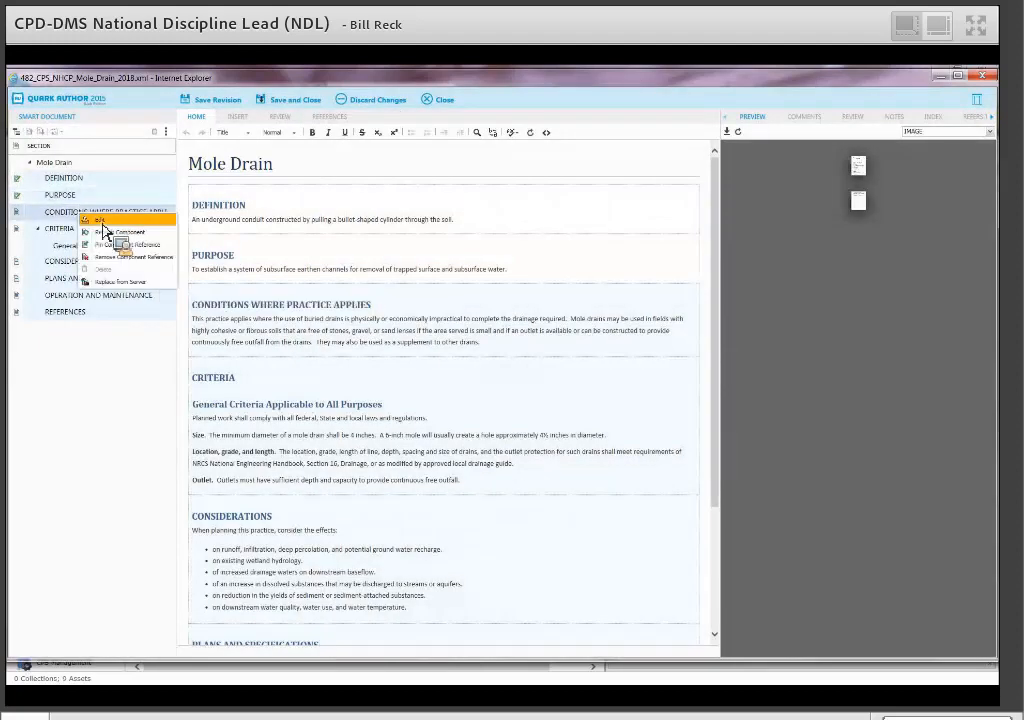
{"action": "left_click", "coordinate": [106, 225]}
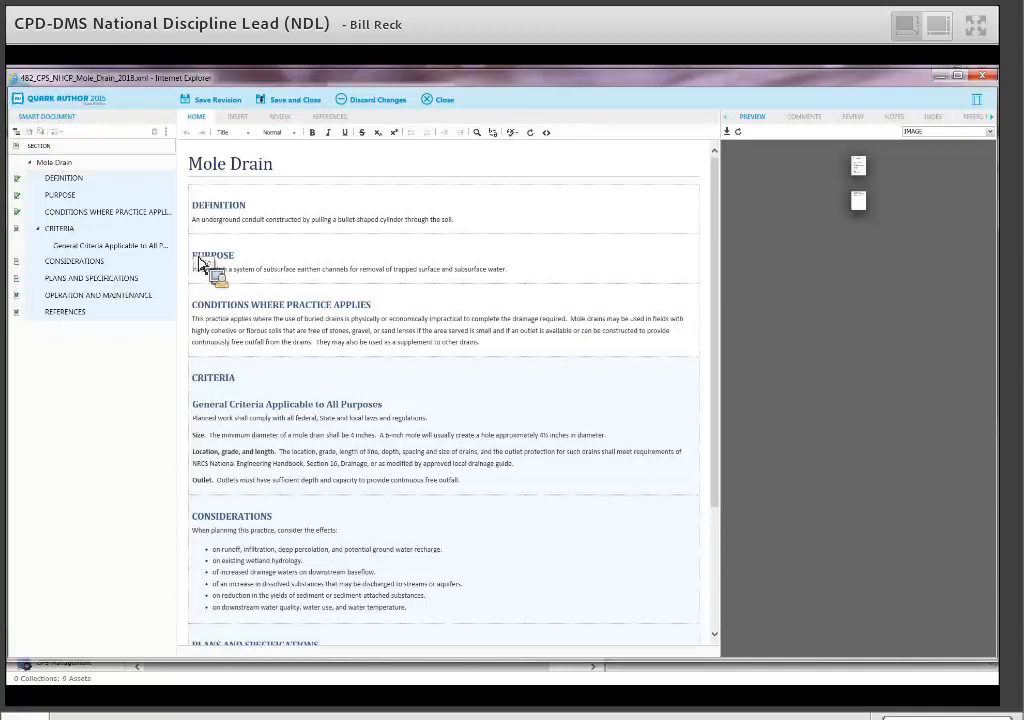
Select the PURPOSE heading and start a new reviewer comment on it from the REVIEW tools.
{"action": "left_click_drag", "start_coordinate": [194, 256], "coordinate": [240, 267]}
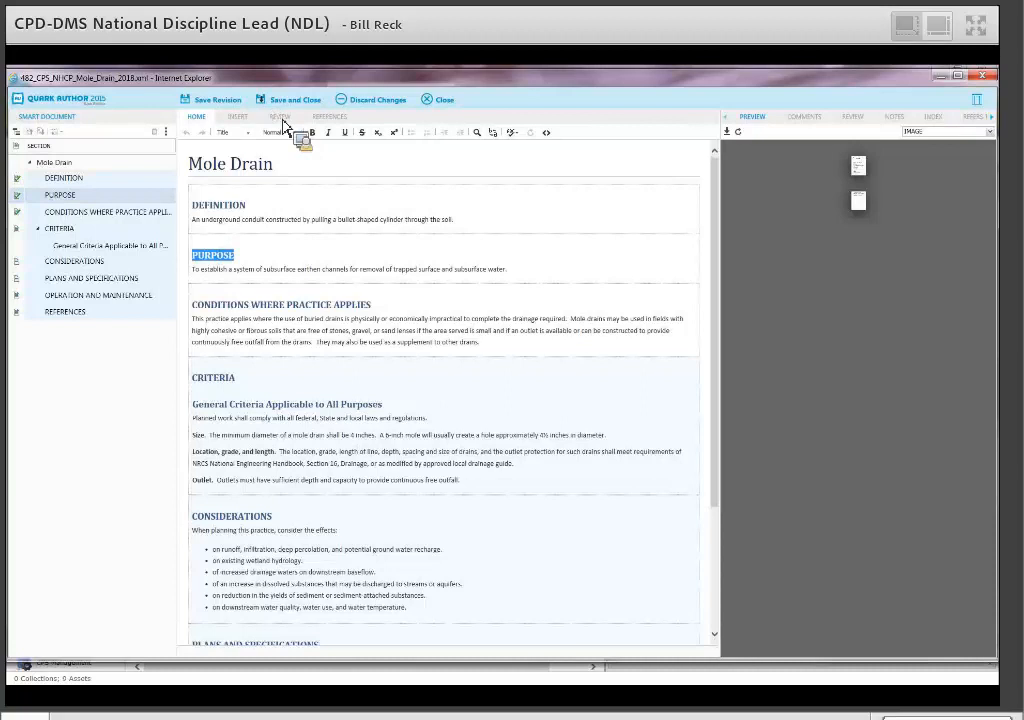
{"action": "left_click", "coordinate": [281, 119]}
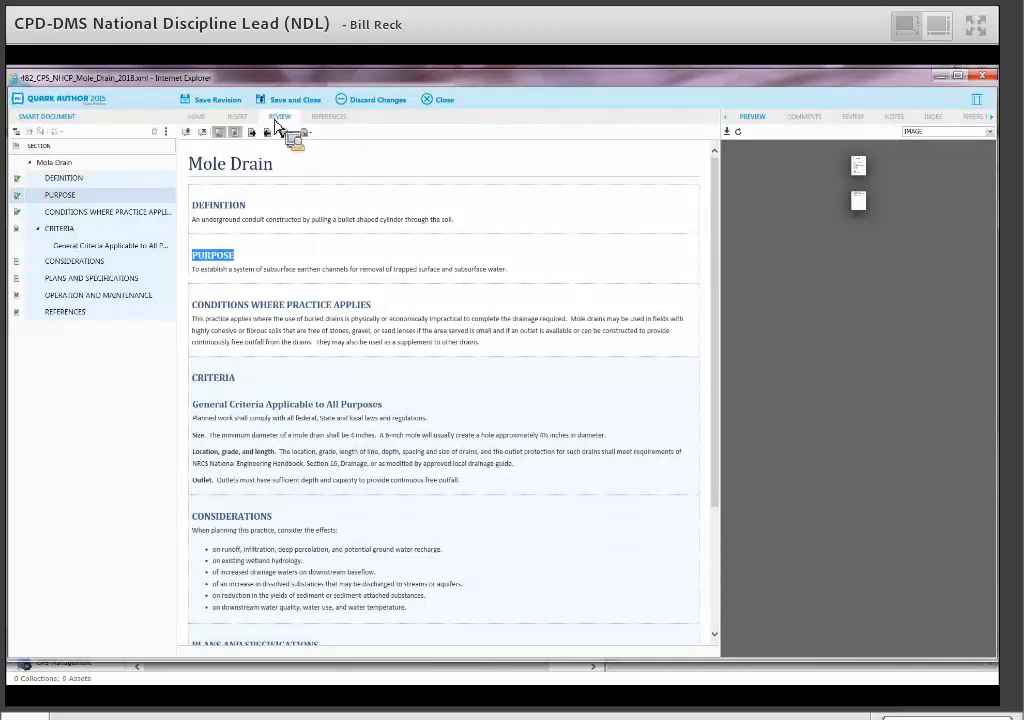
{"action": "left_click", "coordinate": [196, 116]}
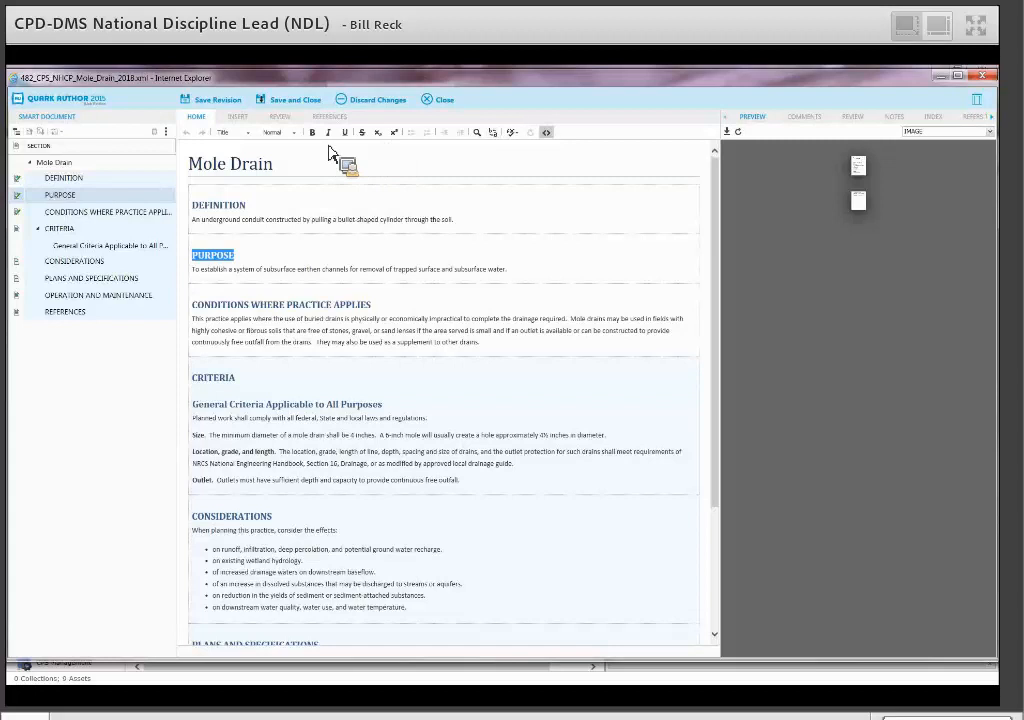
{"action": "left_click", "coordinate": [240, 117]}
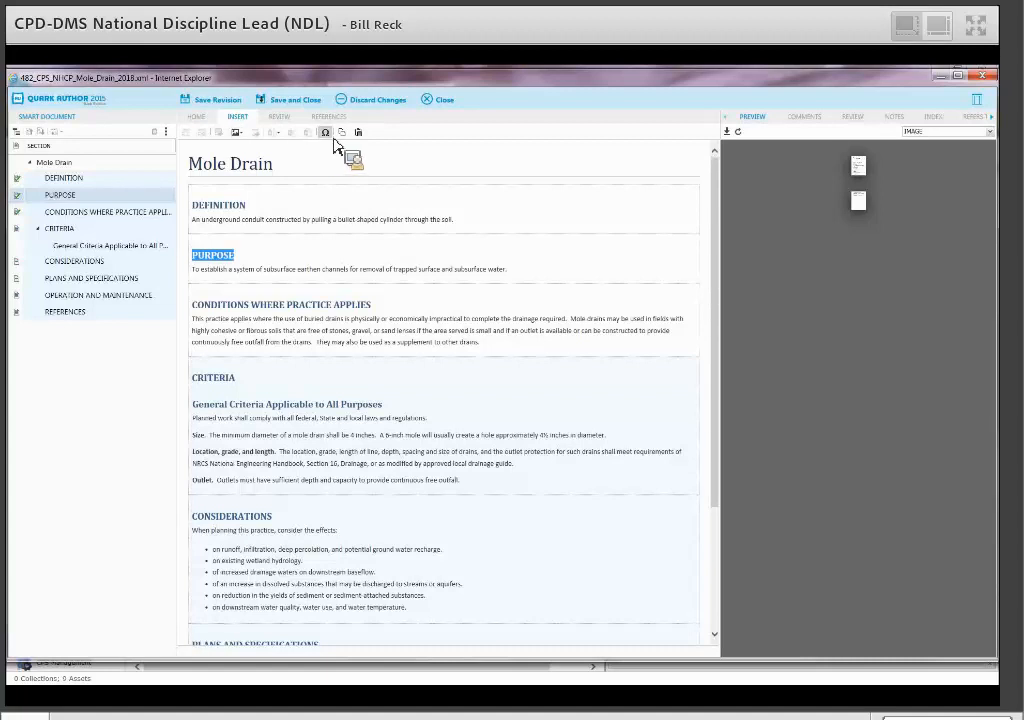
{"action": "left_click", "coordinate": [281, 118]}
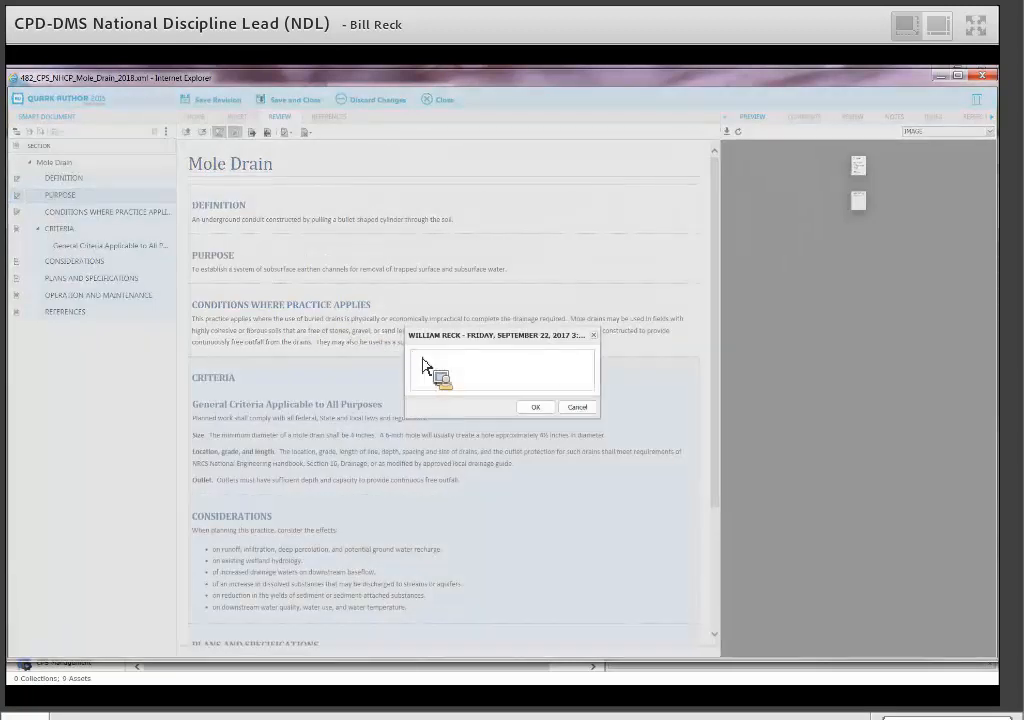
Write a comment on the PURPOSE heading asking the author to present that section as bullets.
{"action": "type", "text": "Pot"}
{"action": "type", "text": "er, let's"}
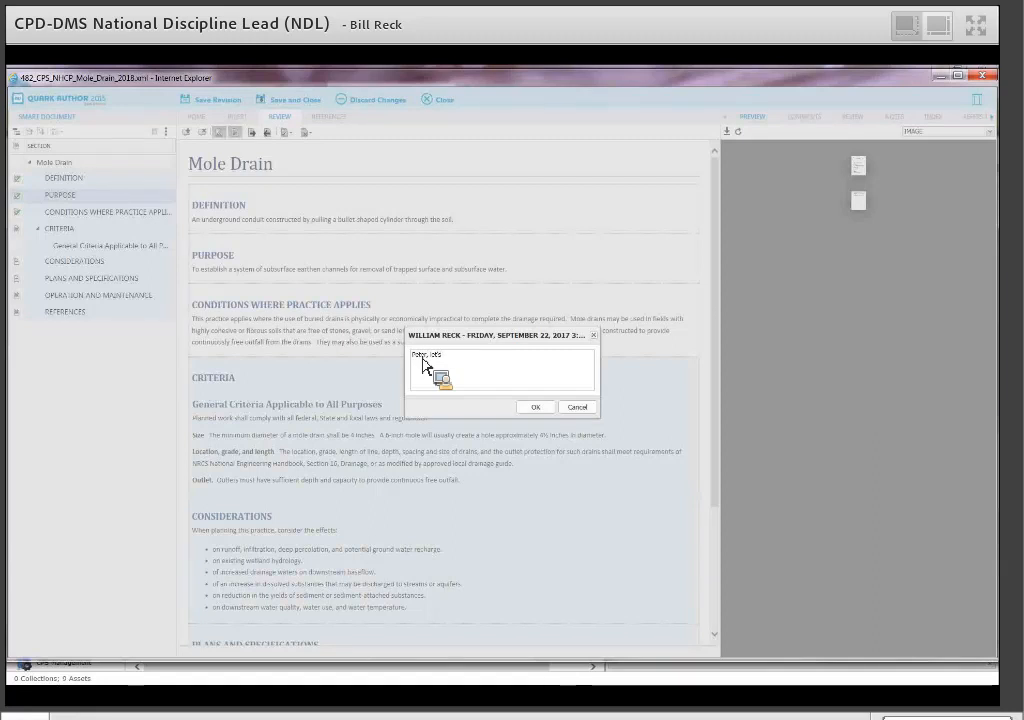
{"action": "type", "text": " do this as bullets."}
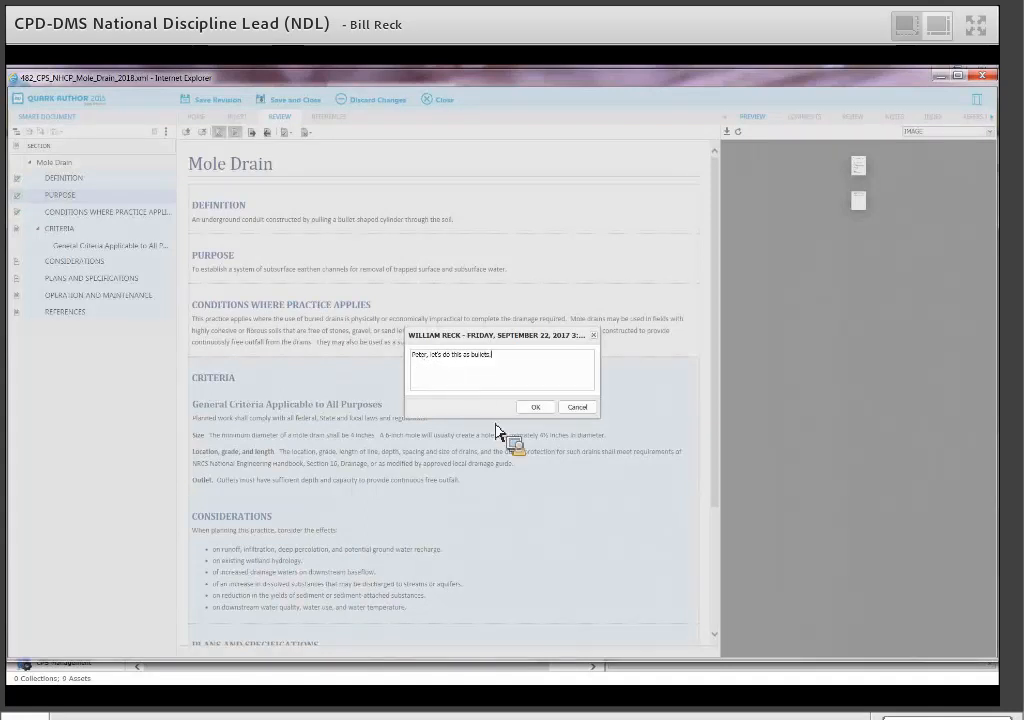
{"action": "left_click", "coordinate": [548, 410]}
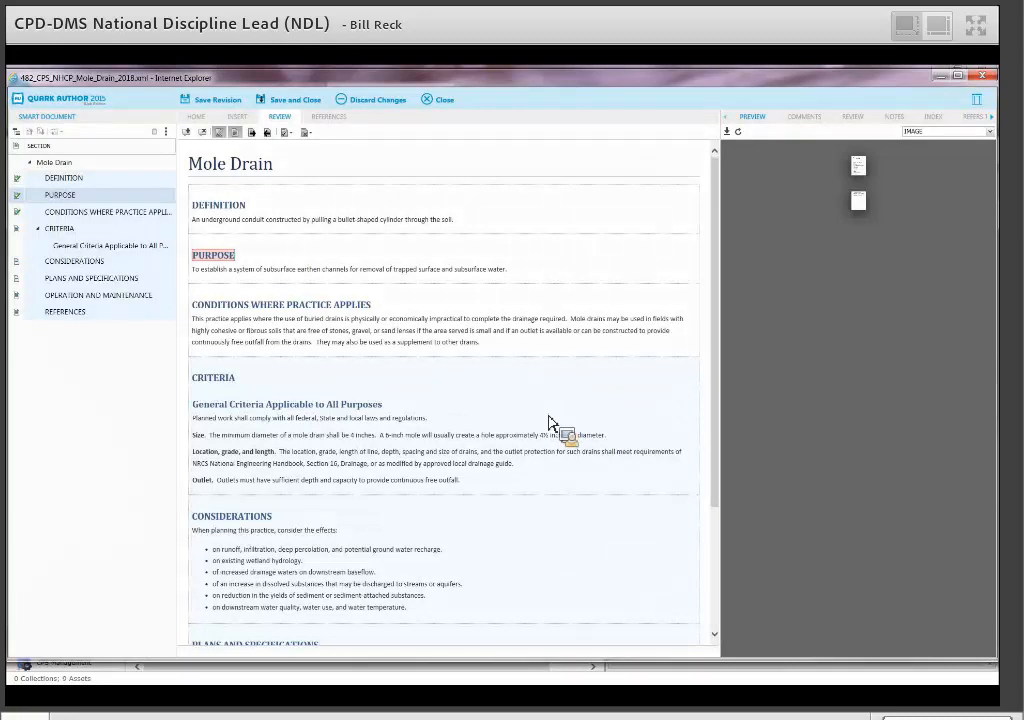
Check out the REFERENCES section for editing and start a new reviewer comment.
{"action": "scroll", "coordinate": [385, 388], "scroll_direction": "down", "scroll_amount": 5}
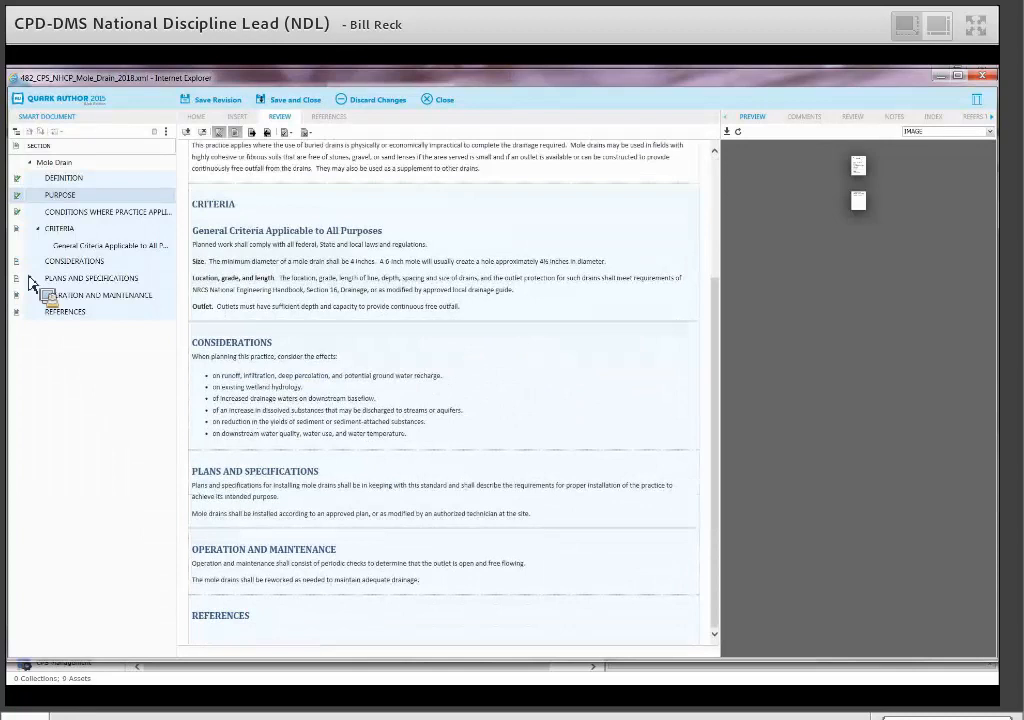
{"action": "right_click", "coordinate": [105, 315]}
{"action": "left_click", "coordinate": [105, 315]}
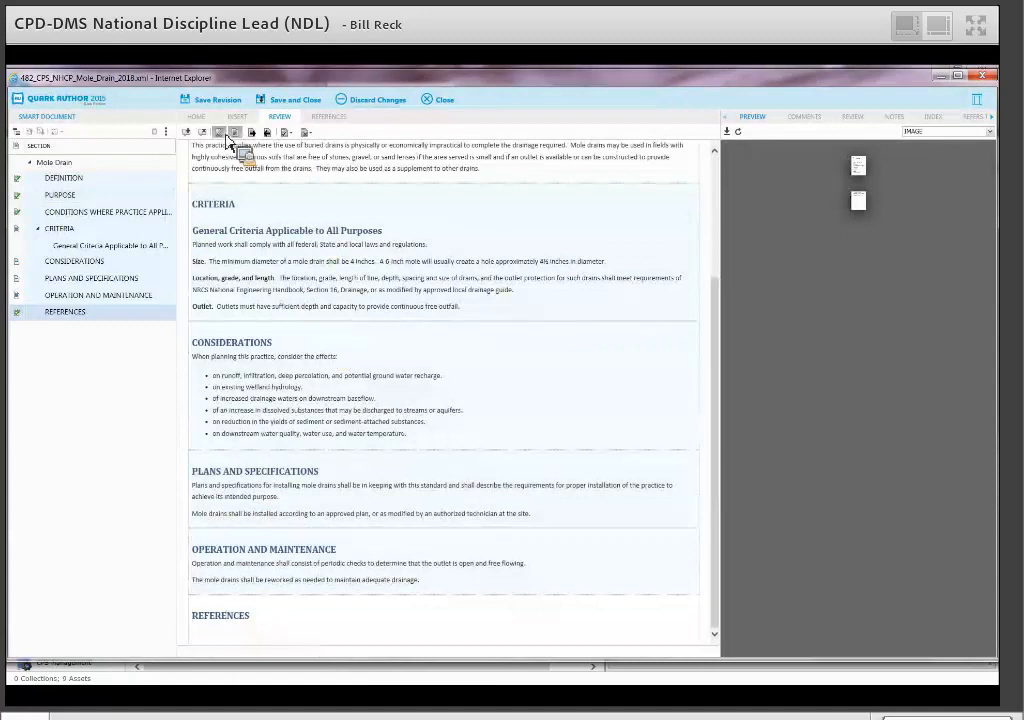
{"action": "left_click", "coordinate": [193, 134]}
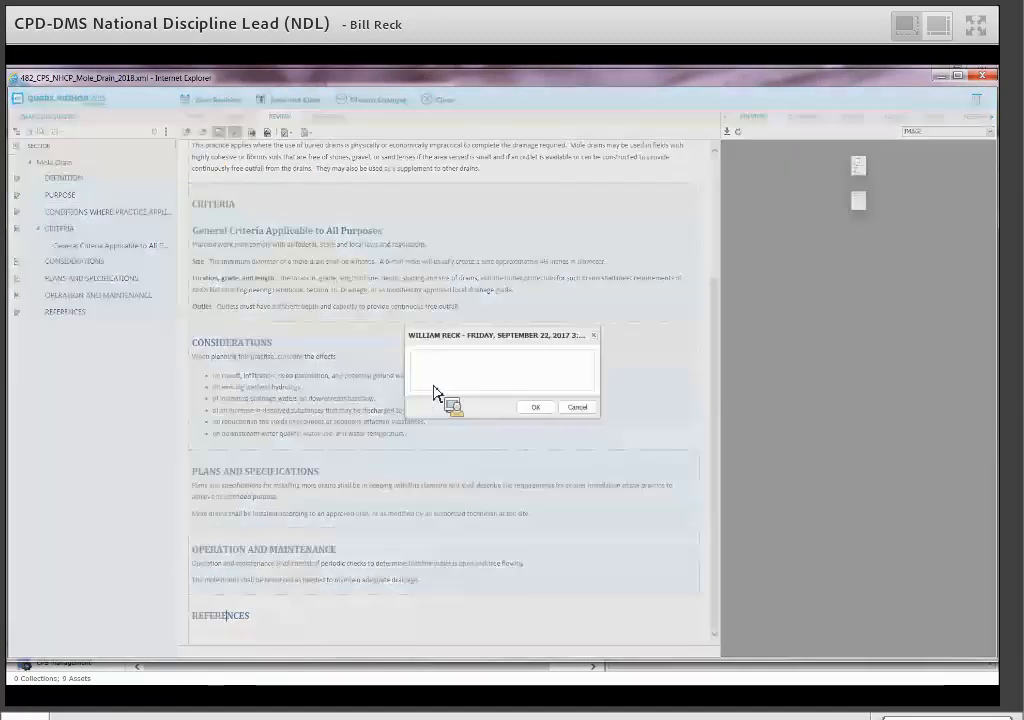
Finish the comment suggesting an additional reference and attach it to the REFERENCES heading.
{"action": "left_click", "coordinate": [444, 369]}
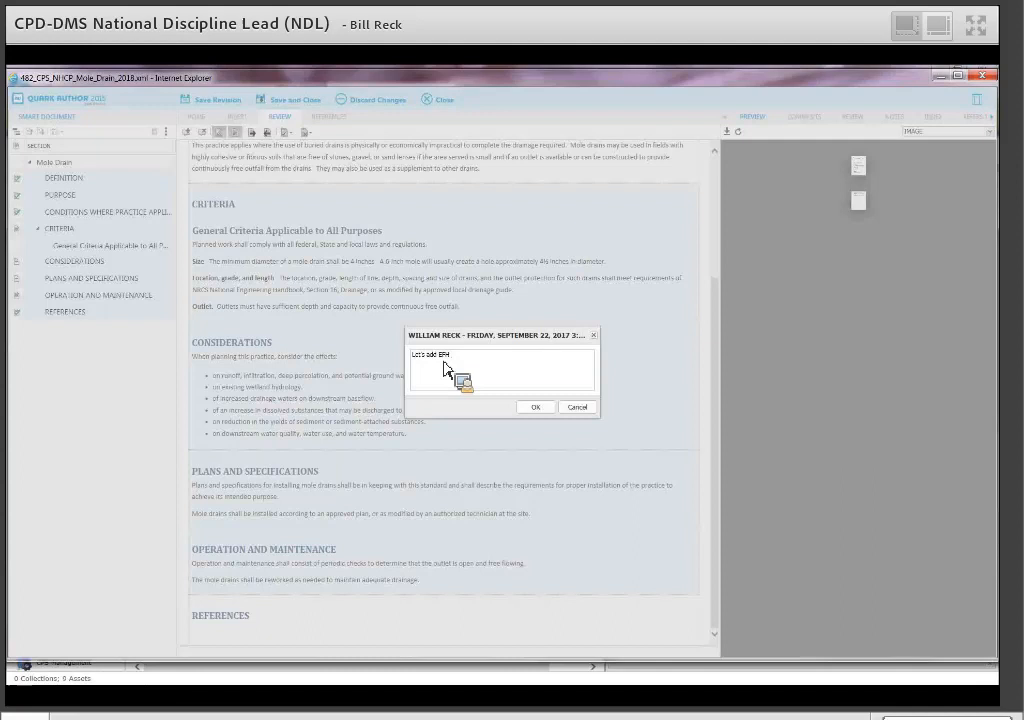
{"action": "type", "text": "ference."}
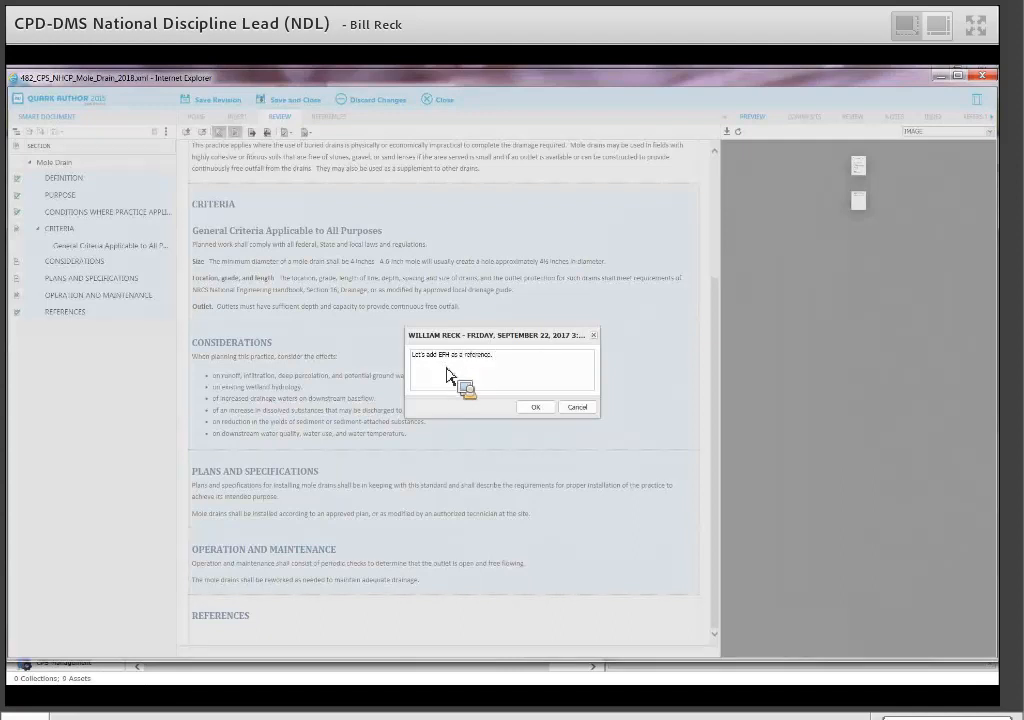
{"action": "left_click", "coordinate": [535, 409]}
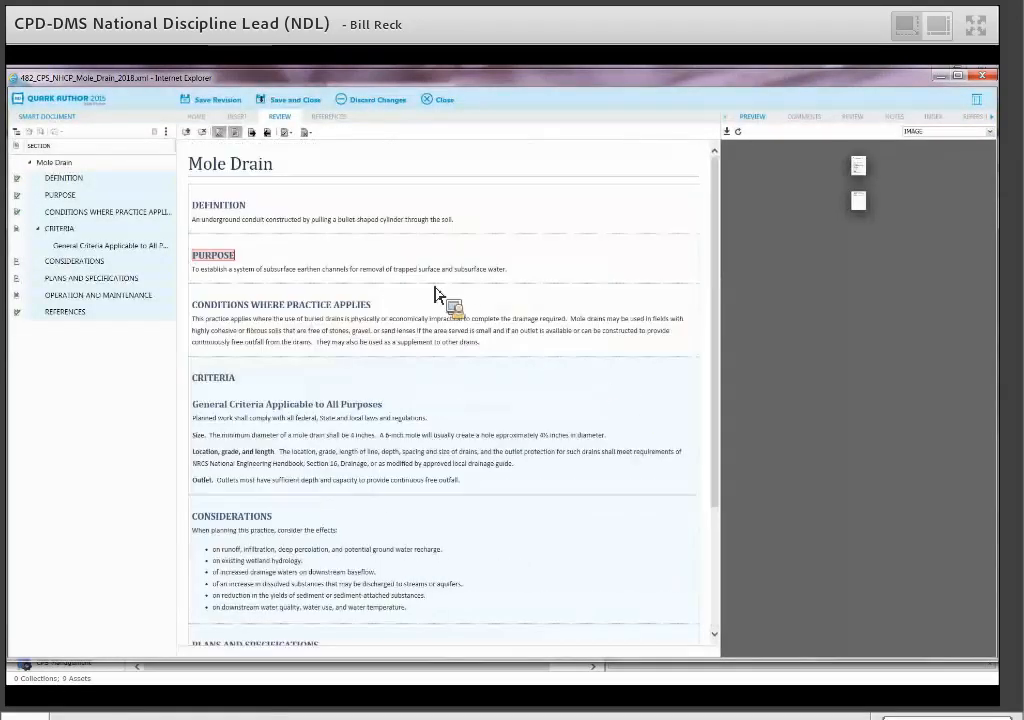
Insert "suggest new wording" after "trapped" in the Purpose sentence as a tracked change.
{"action": "left_click", "coordinate": [424, 272]}
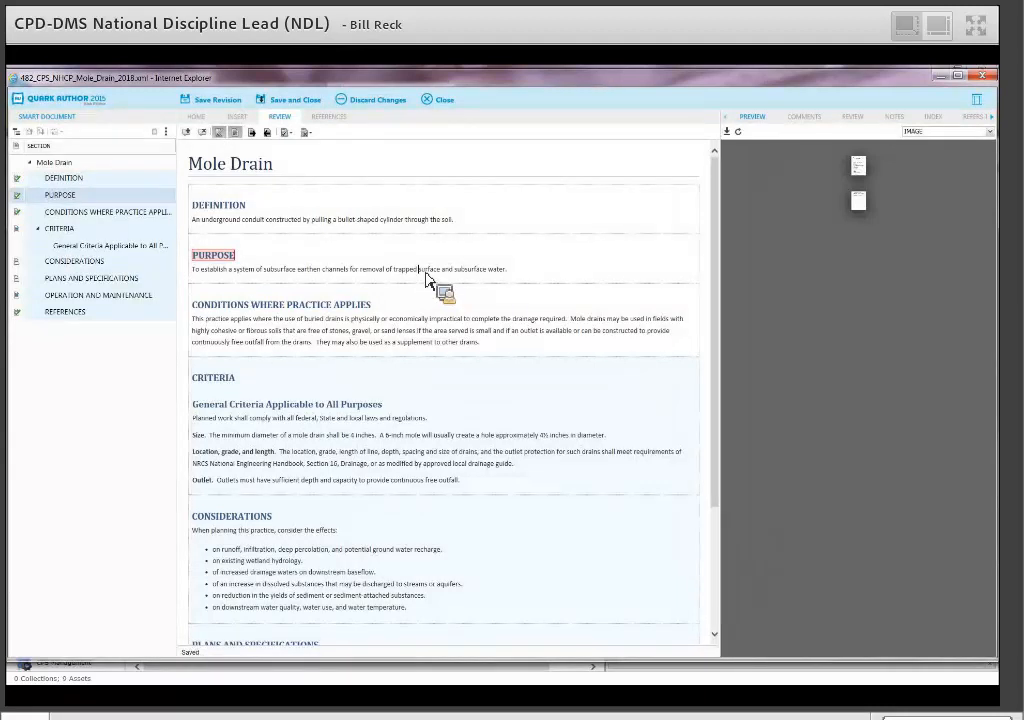
{"action": "type", "text": "sub"}
{"action": "type", "text": "gest new wording su"}
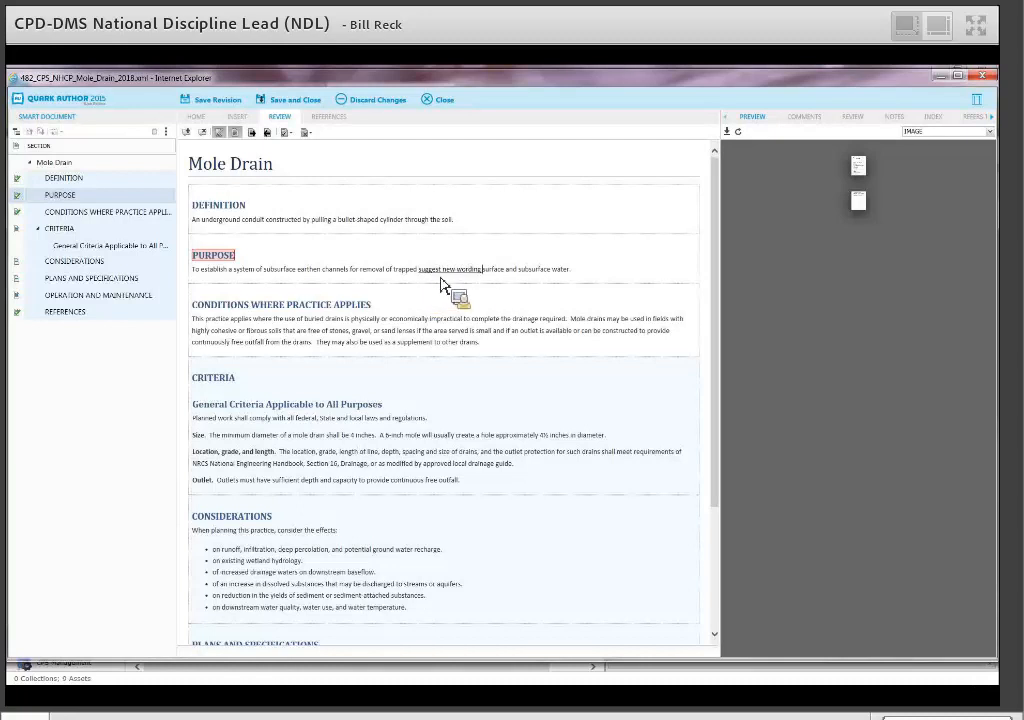
{"action": "mouse_move", "coordinate": [441, 284]}
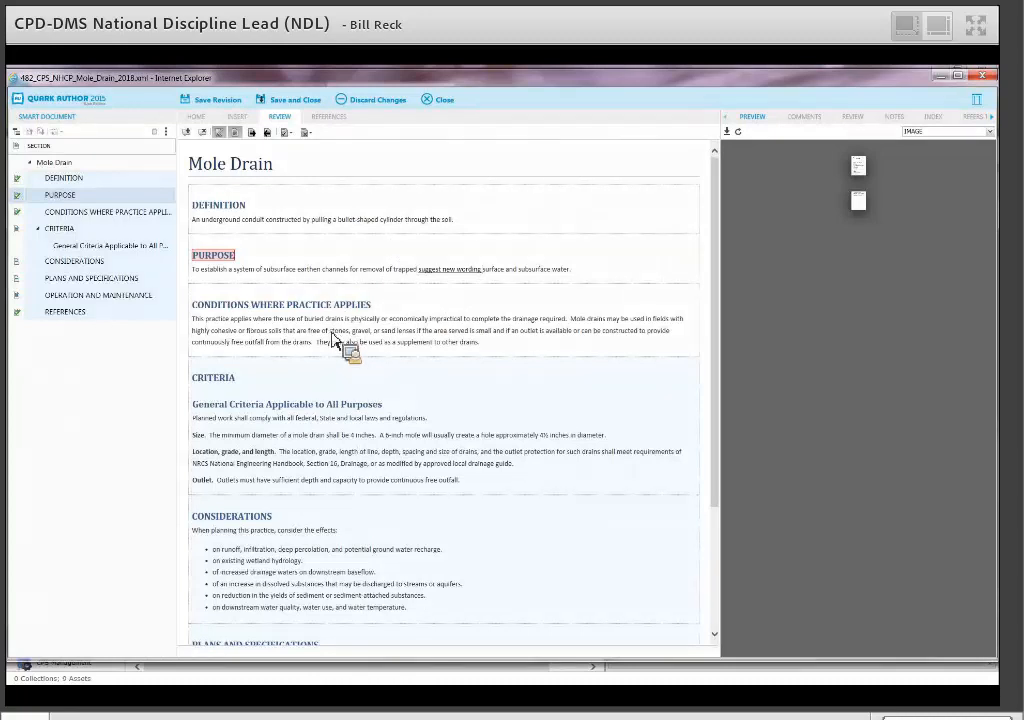
Save and close the document to bring up the Check In dialog.
{"action": "left_click", "coordinate": [295, 106]}
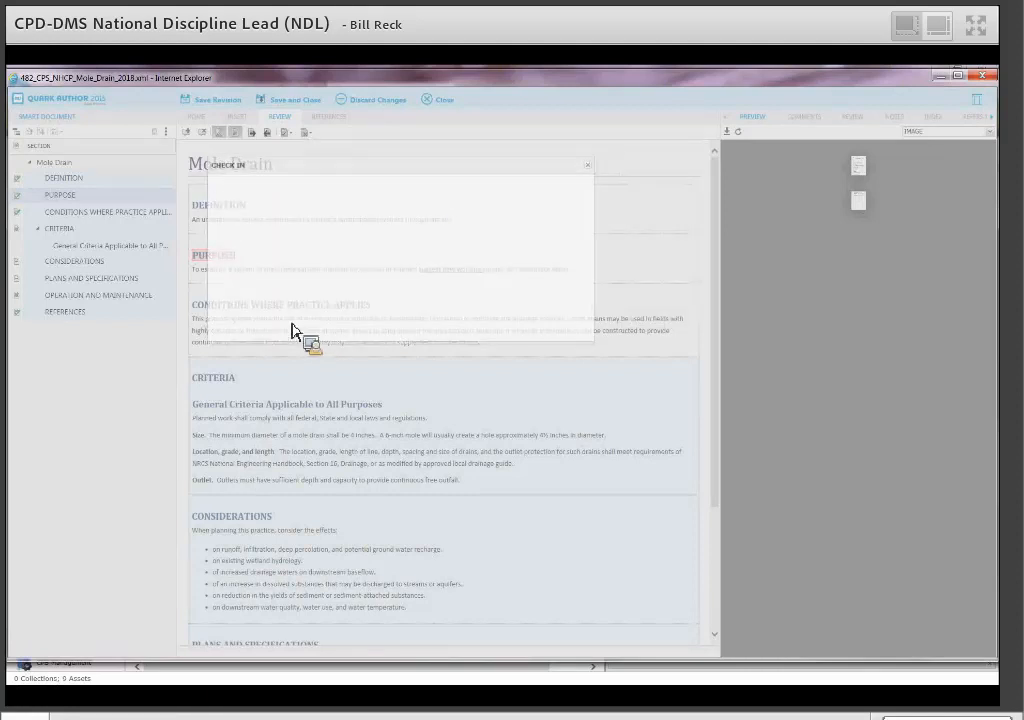
Expand Metadata and Checklists and review fields such as Practice Code 482 and Standard Name Mole Drain.
{"action": "left_click", "coordinate": [223, 310]}
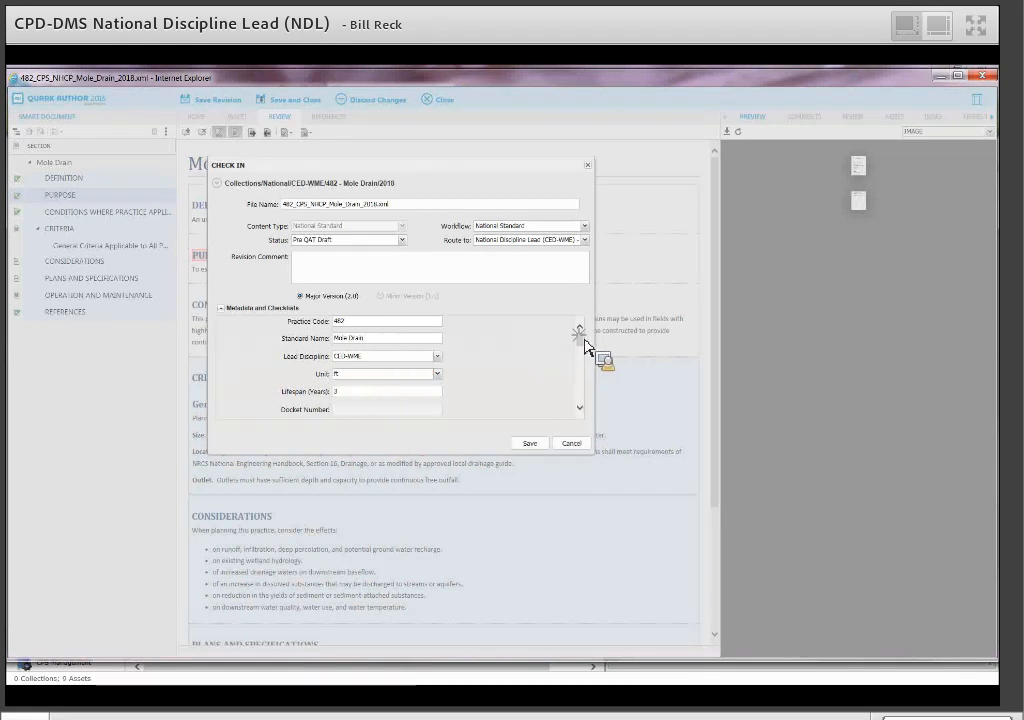
{"action": "left_click_drag", "start_coordinate": [585, 346], "coordinate": [545, 358]}
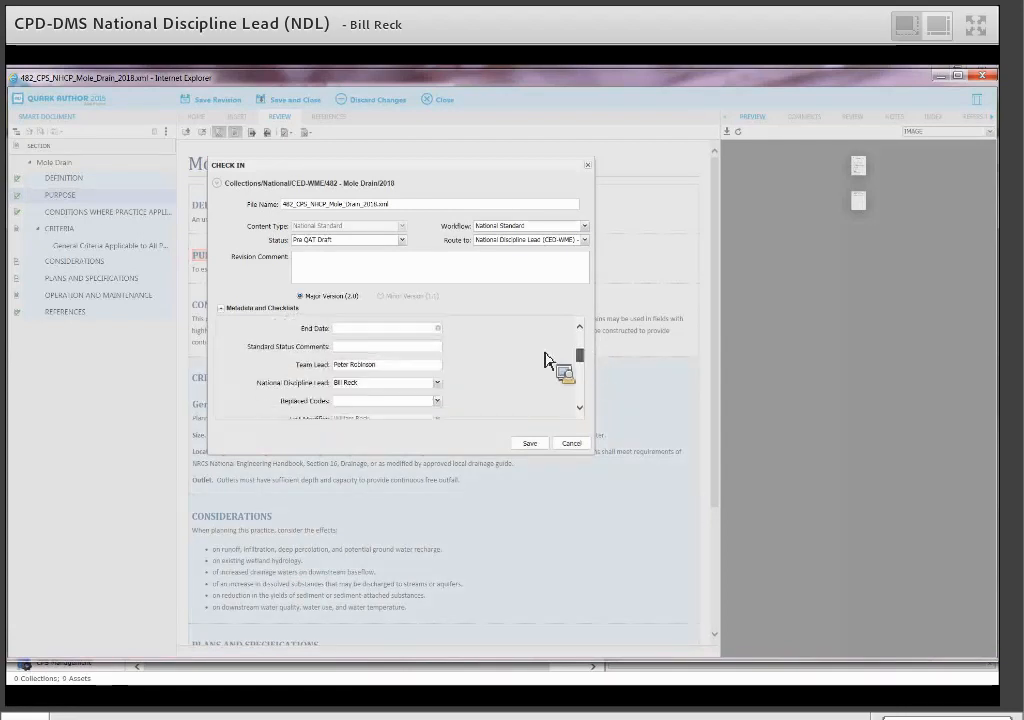
{"action": "scroll", "coordinate": [427, 343], "scroll_direction": "down", "scroll_amount": 1}
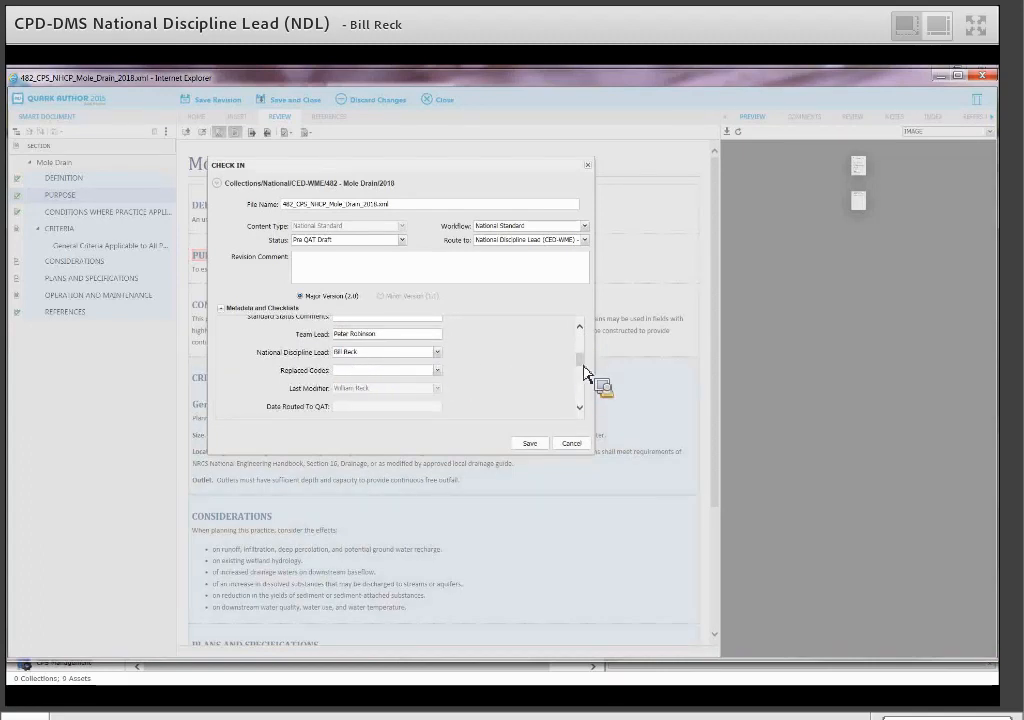
{"action": "left_click_drag", "start_coordinate": [585, 372], "coordinate": [585, 381]}
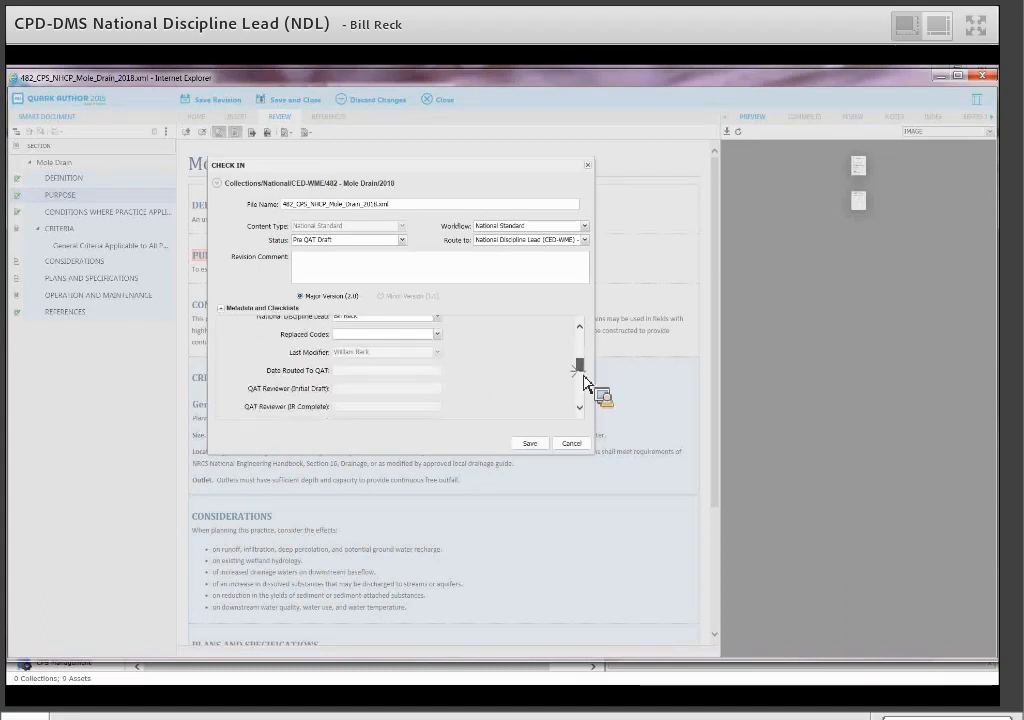
{"action": "scroll", "coordinate": [585, 381], "scroll_direction": "down", "scroll_amount": 5}
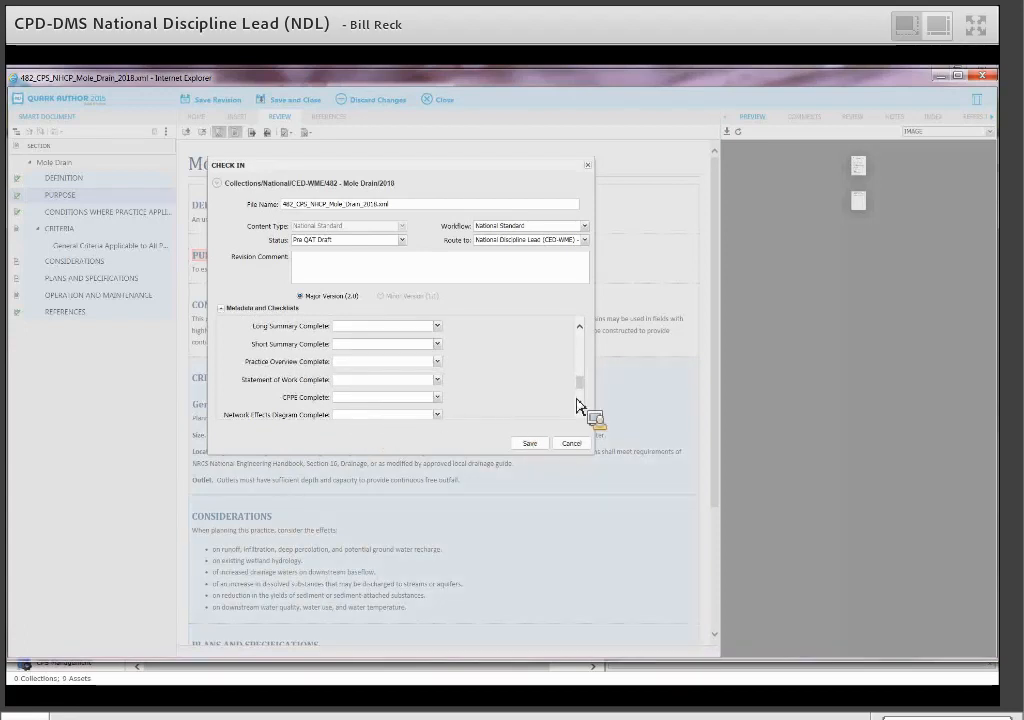
{"action": "scroll", "coordinate": [585, 394], "scroll_direction": "down", "scroll_amount": 1}
{"action": "scroll", "coordinate": [586, 400], "scroll_direction": "down", "scroll_amount": 4}
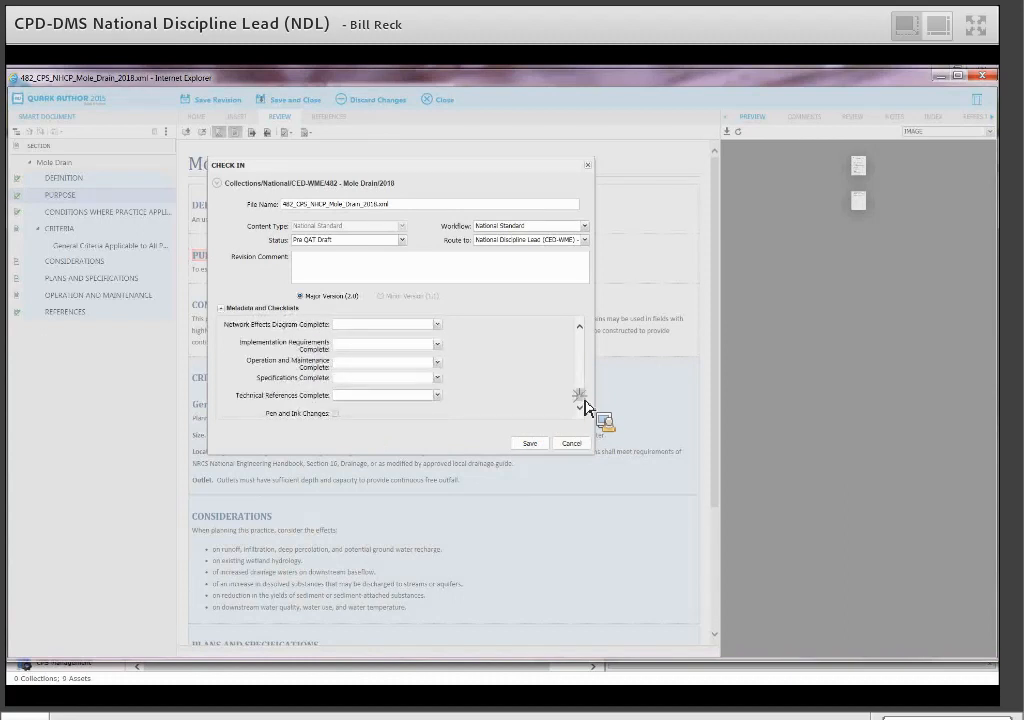
{"action": "scroll", "coordinate": [586, 406], "scroll_direction": "up", "scroll_amount": 1}
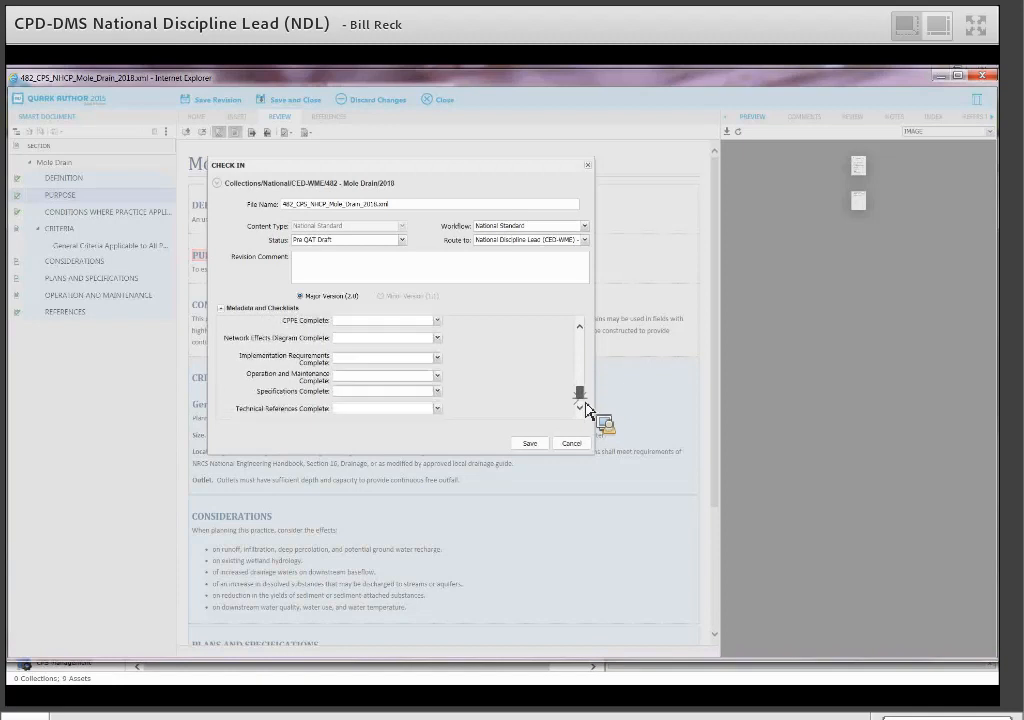
{"action": "scroll", "coordinate": [586, 405], "scroll_direction": "up", "scroll_amount": 10}
{"action": "scroll", "coordinate": [588, 366], "scroll_direction": "up", "scroll_amount": 8}
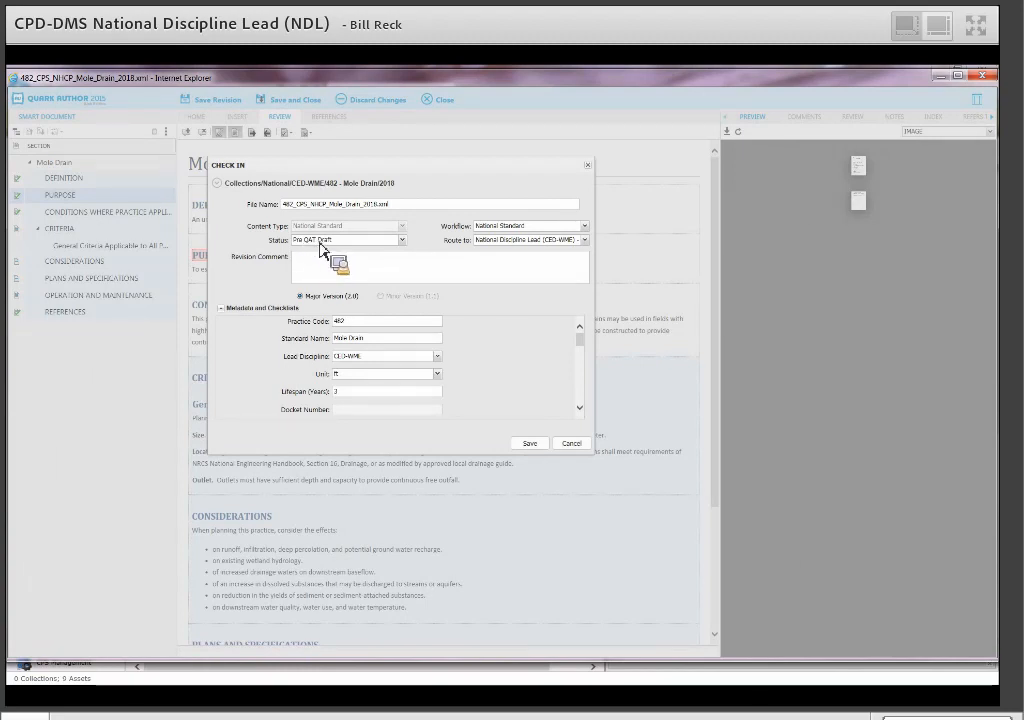
Route the check-in to the team lead instead of the discipline lead group and save.
{"action": "left_click", "coordinate": [587, 242]}
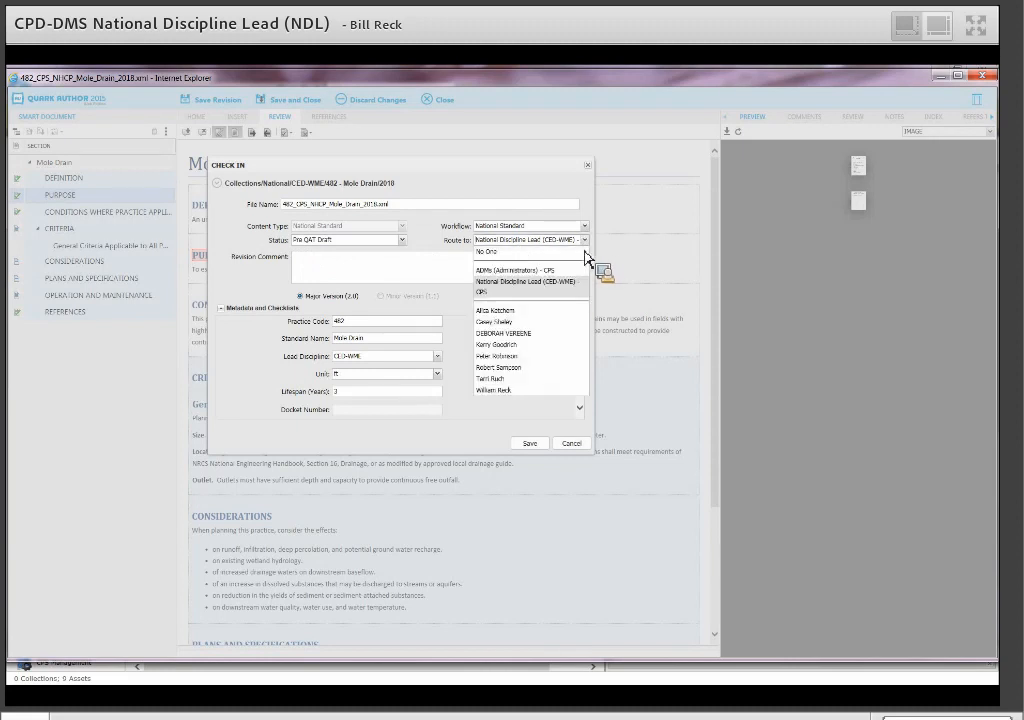
{"action": "left_click", "coordinate": [503, 357]}
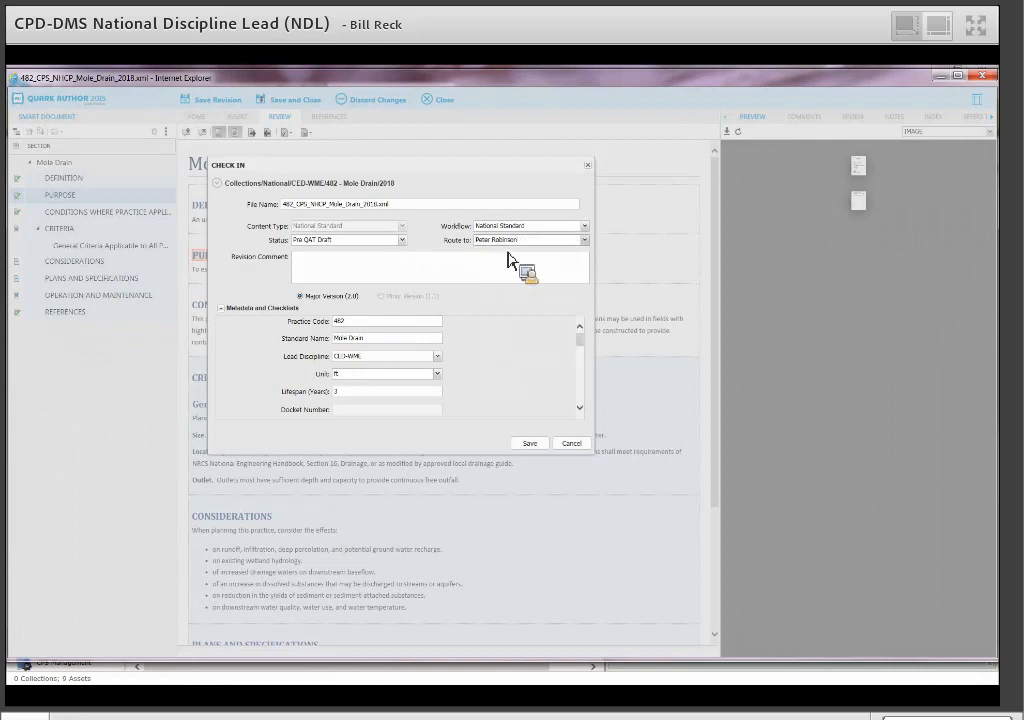
{"action": "left_click", "coordinate": [532, 446]}
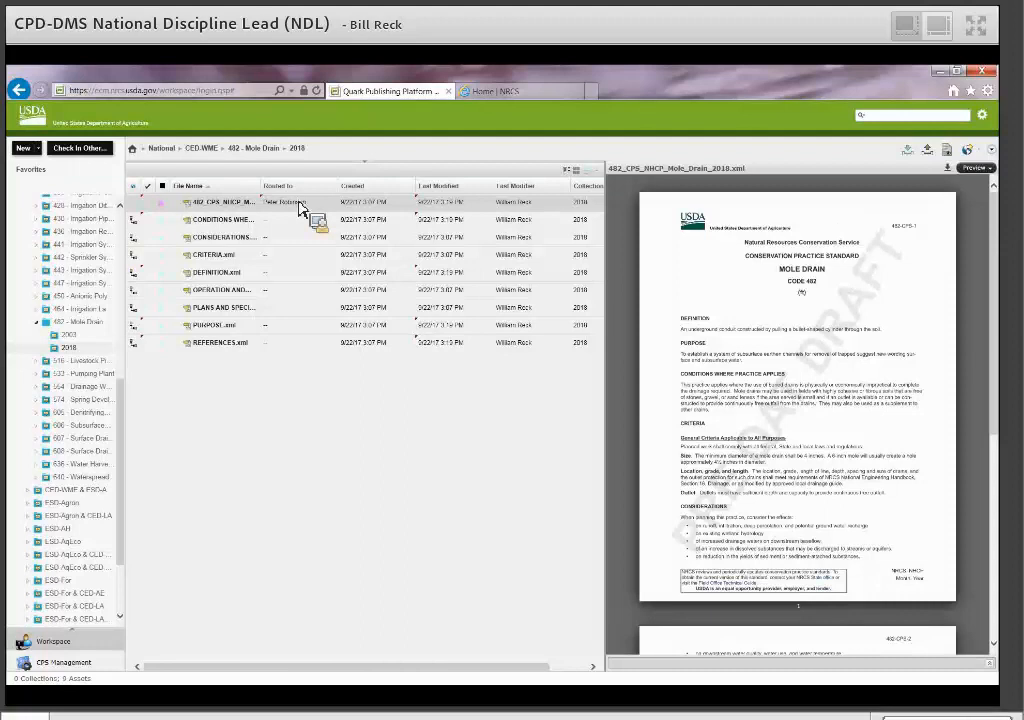
{"action": "left_click_drag", "start_coordinate": [237, 362], "coordinate": [240, 394]}
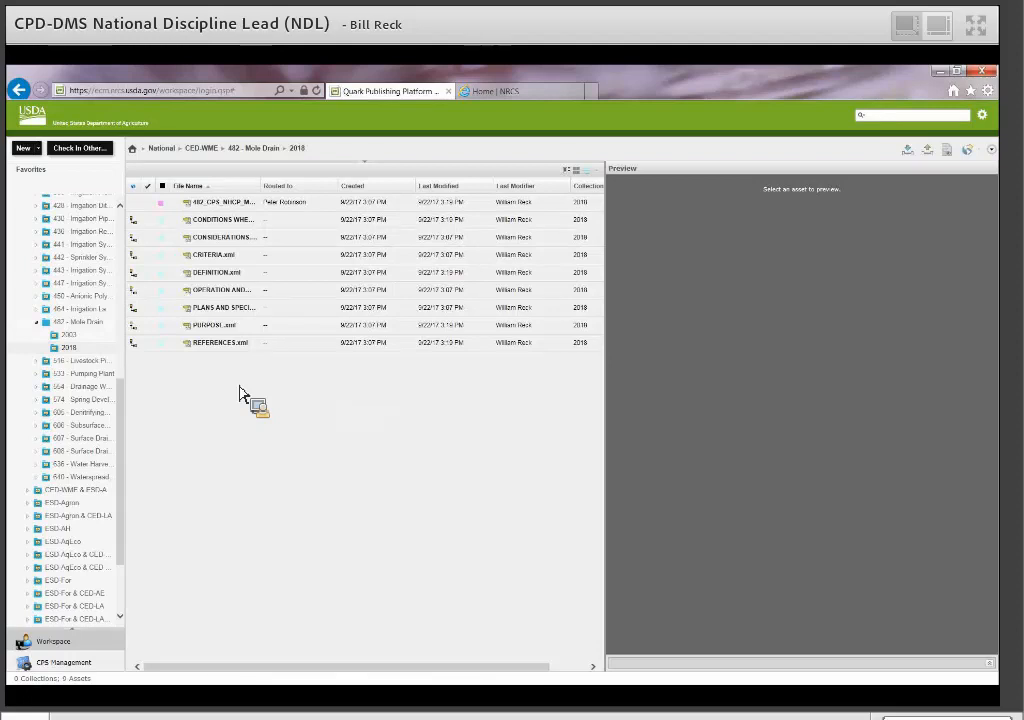
{"action": "left_click_drag", "start_coordinate": [240, 394], "coordinate": [191, 383]}
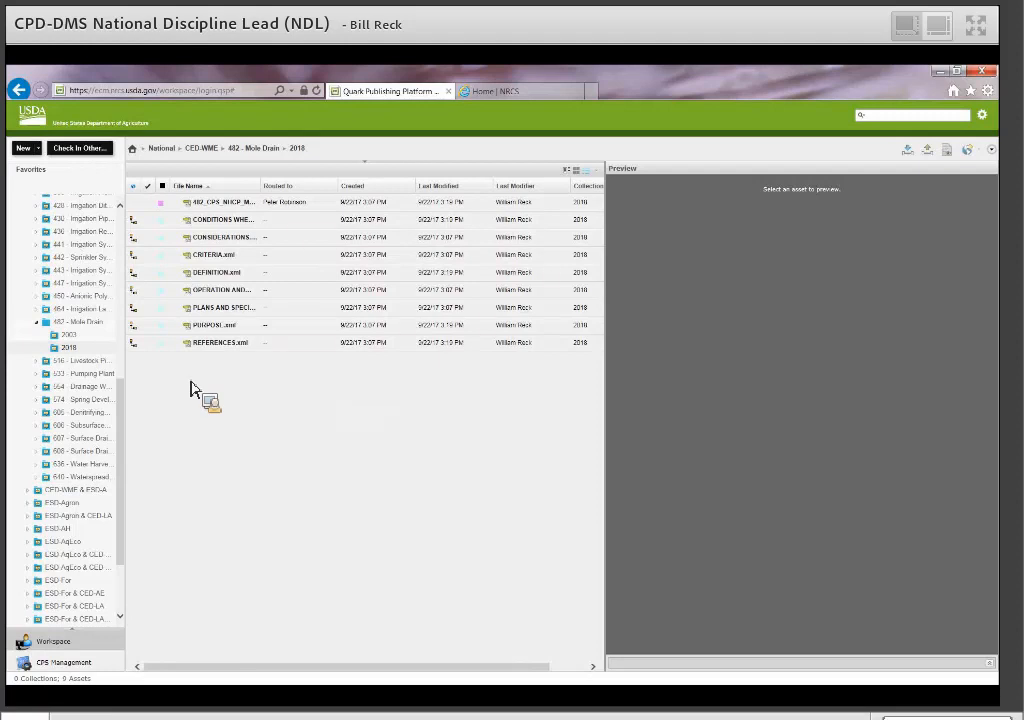